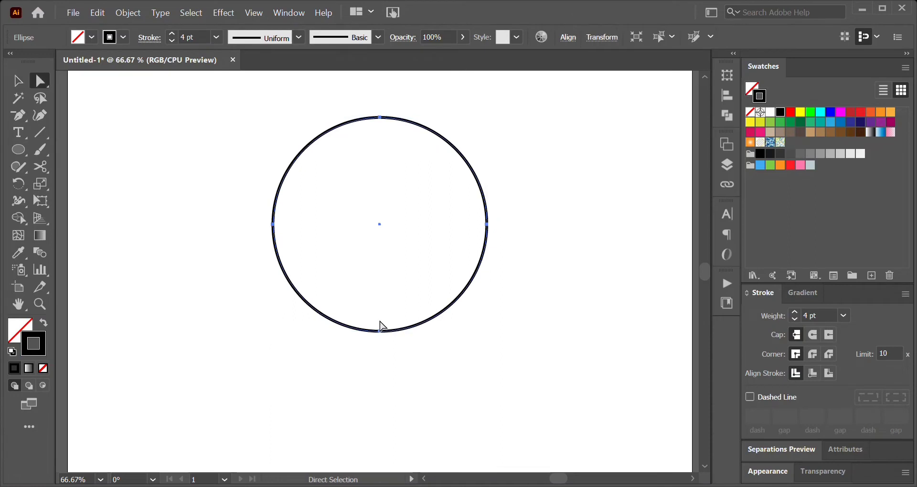
Flatten the lower part of the circle by moving its bottom anchor point upward.
{"action": "left_click_drag", "start_coordinate": [380, 332], "coordinate": [384, 289]}
{"action": "key", "text": "v"}
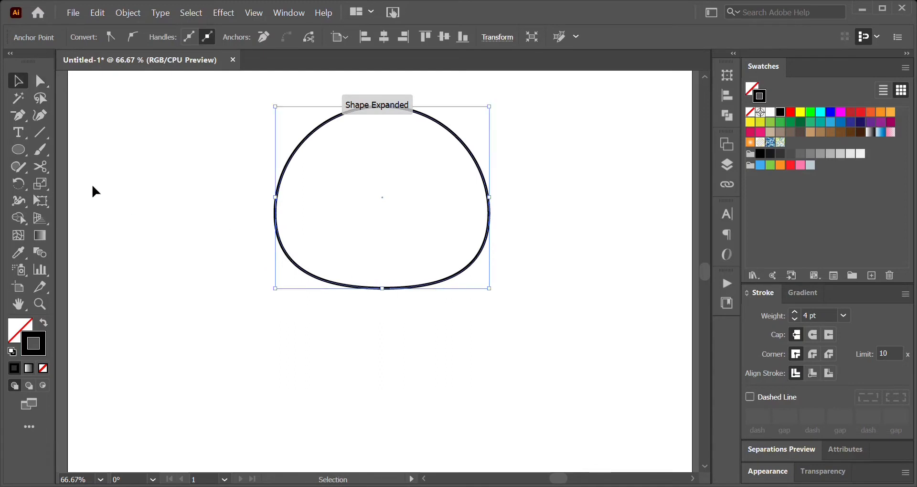
Draw a tall ellipse overlapping the flattened shape's lower part, nearly as wide as it, and centre the two horizontally.
{"action": "left_click", "coordinate": [26, 154]}
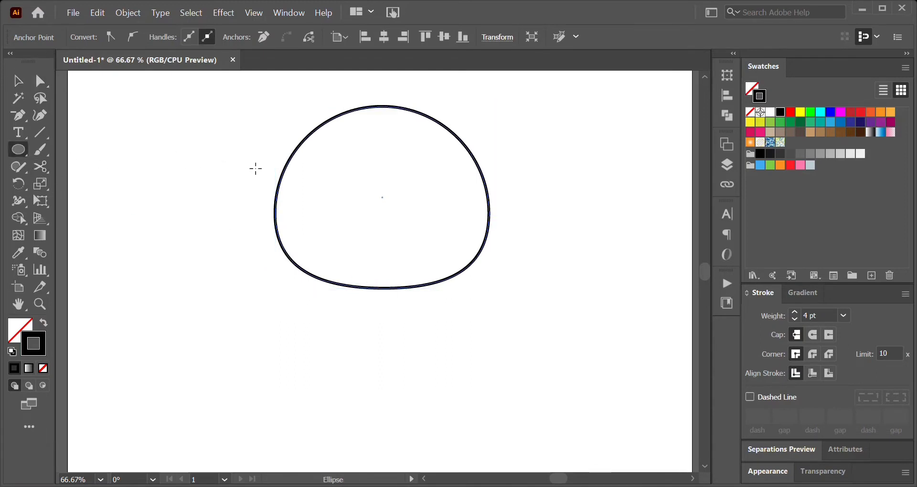
{"action": "left_click_drag", "start_coordinate": [318, 187], "coordinate": [487, 468]}
{"action": "key", "text": "v"}
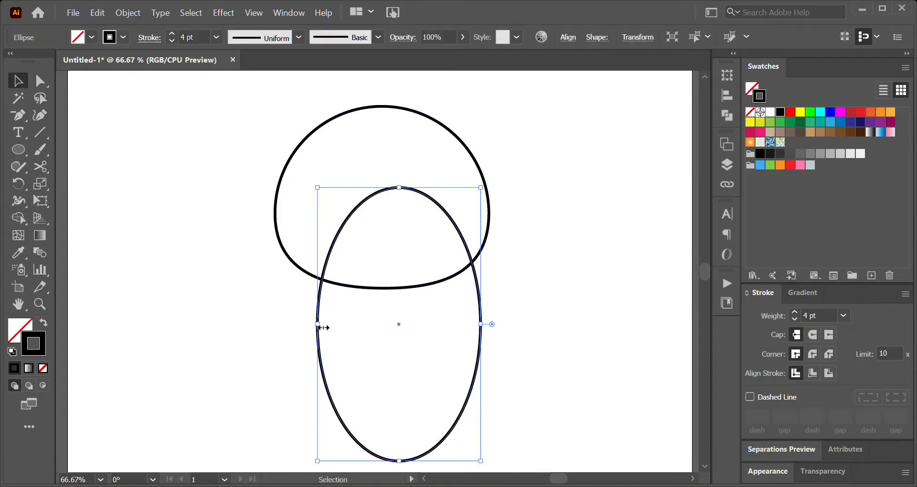
{"action": "left_click_drag", "start_coordinate": [322, 328], "coordinate": [279, 326]}
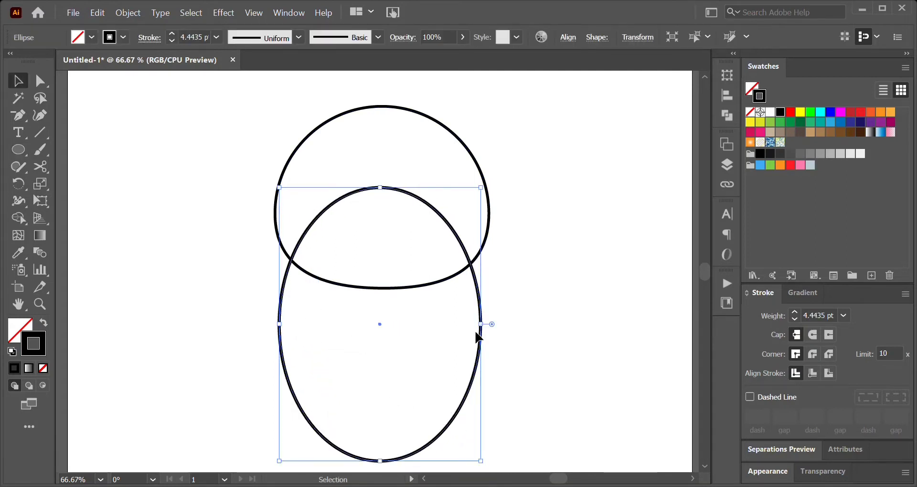
{"action": "left_click_drag", "start_coordinate": [481, 324], "coordinate": [488, 325]}
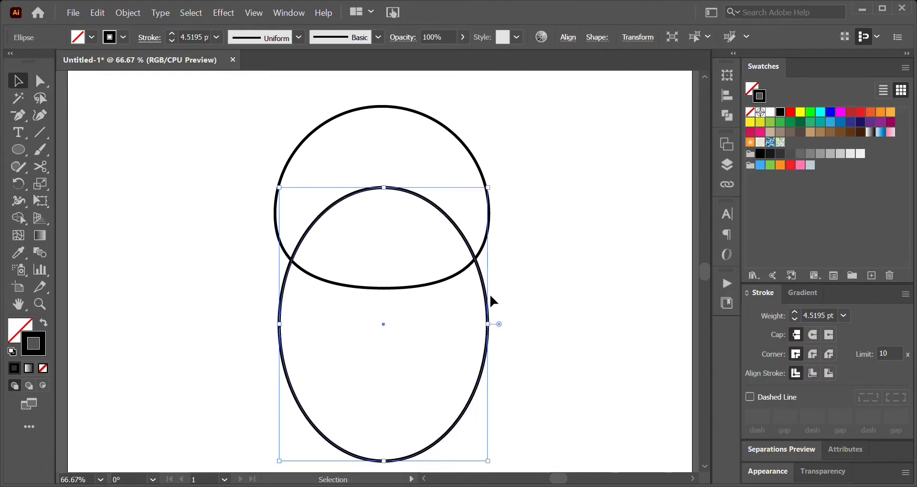
{"action": "left_click_drag", "start_coordinate": [466, 244], "coordinate": [467, 245]}
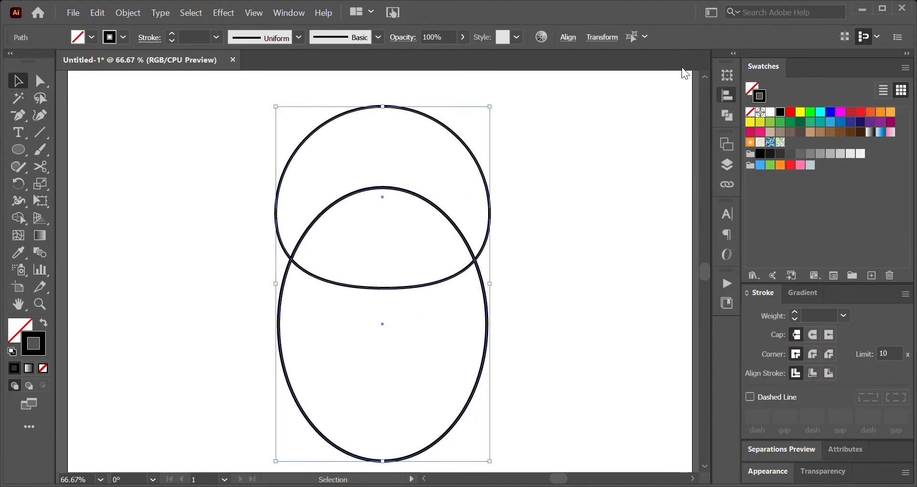
{"action": "left_click", "coordinate": [547, 210]}
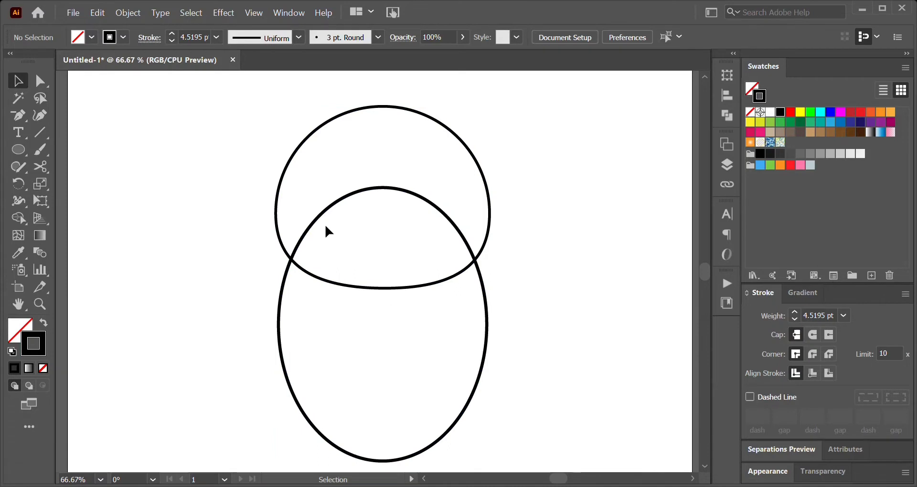
Add a larger concentric copy of the tall ellipse around the original.
{"action": "left_click", "coordinate": [287, 278]}
{"action": "key", "text": "ctrl"}
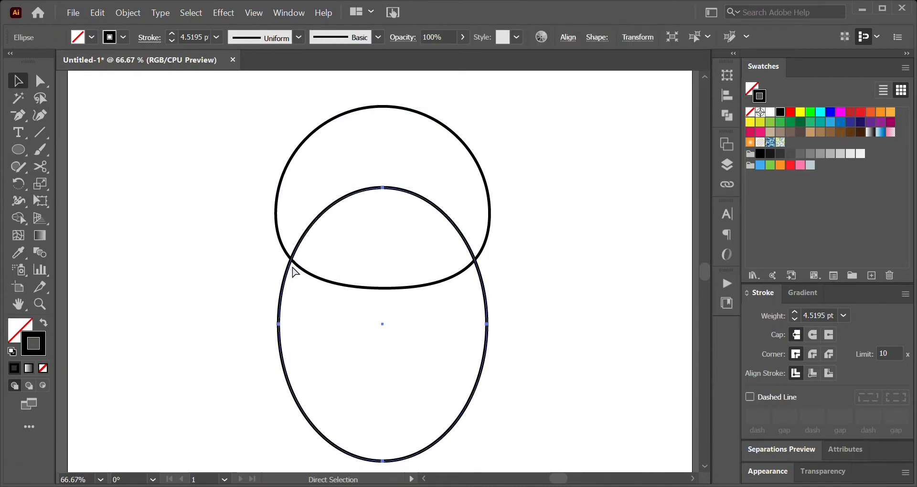
{"action": "left_click_drag", "start_coordinate": [391, 189], "coordinate": [397, 145]}
Scale all three shapes down together, proportionally and around their common centre.
{"action": "left_click_drag", "start_coordinate": [234, 139], "coordinate": [526, 394]}
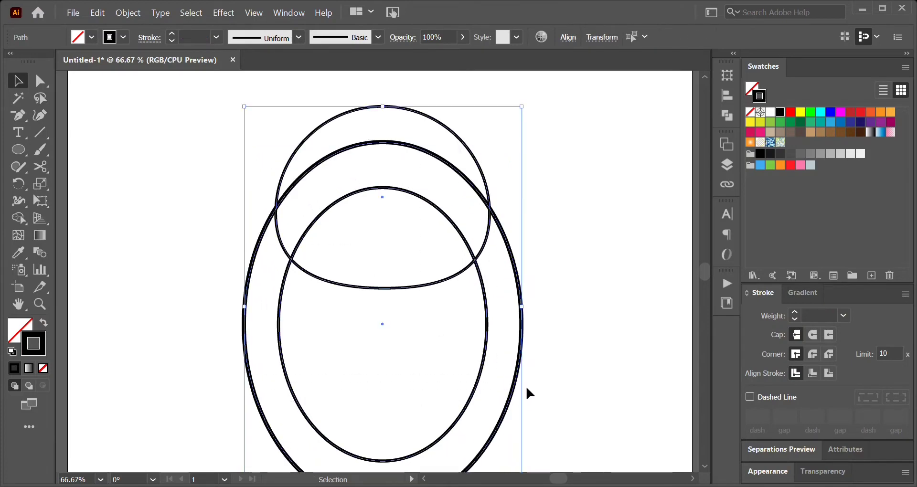
{"action": "left_click_drag", "start_coordinate": [521, 306], "coordinate": [472, 306]}
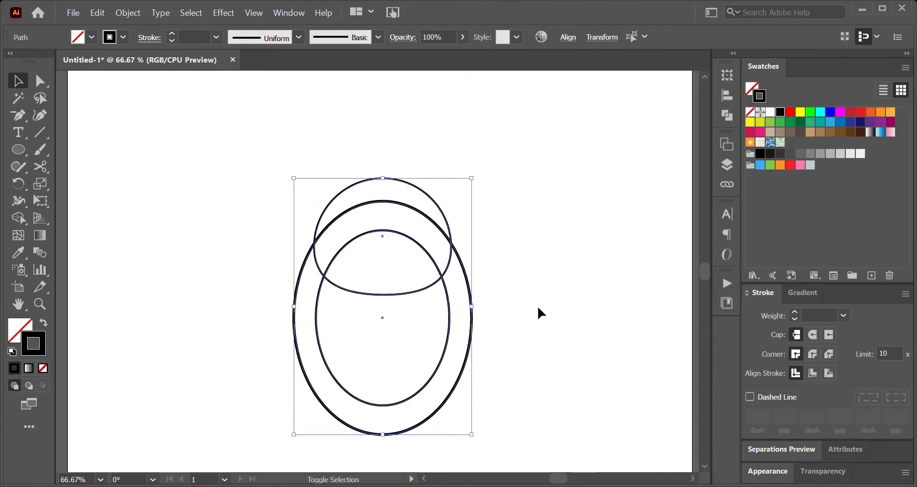
{"action": "left_click", "coordinate": [537, 308]}
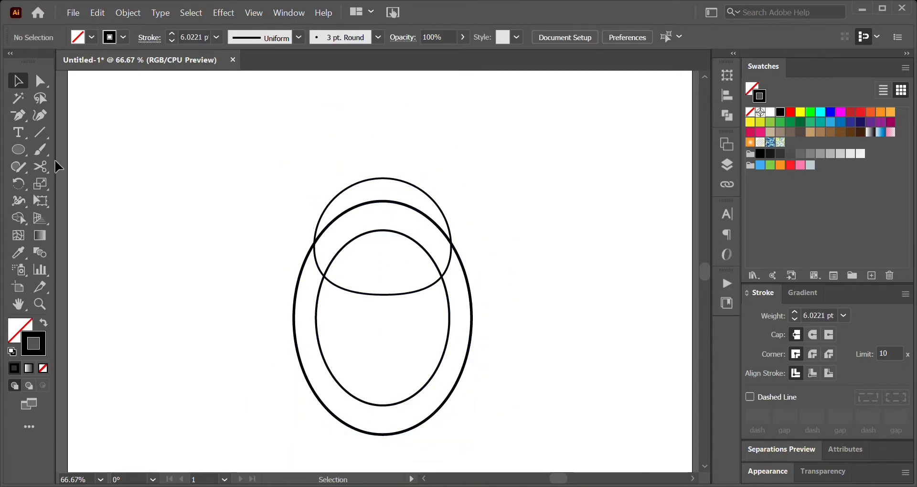
{"action": "left_click", "coordinate": [21, 148]}
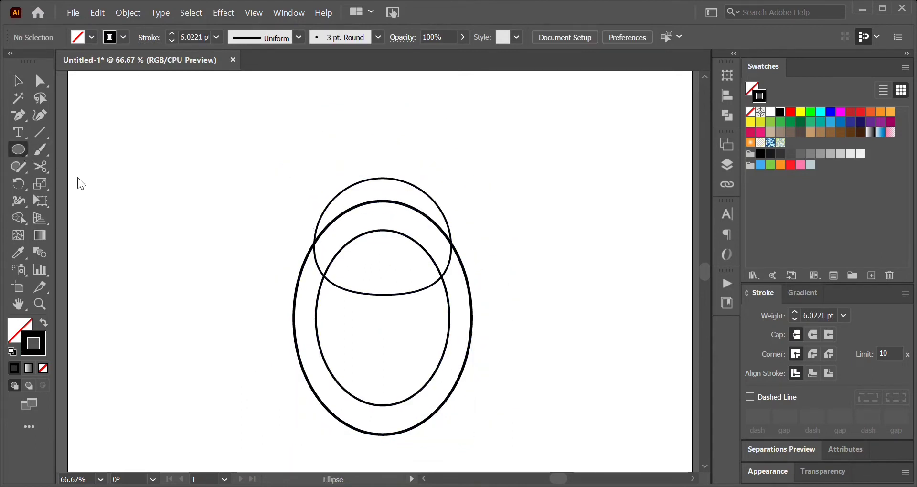
{"action": "key", "text": "m"}
{"action": "left_click_drag", "start_coordinate": [195, 170], "coordinate": [341, 315]}
{"action": "key", "text": "v"}
{"action": "left_click", "coordinate": [22, 185]}
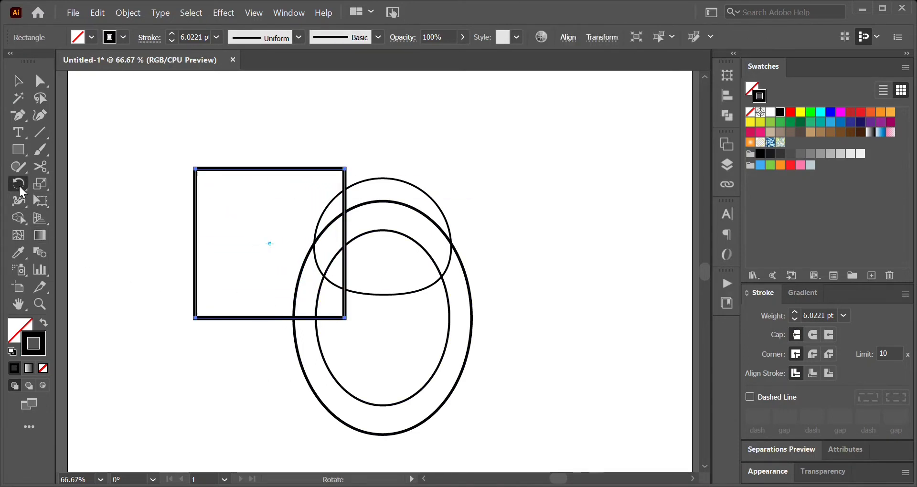
{"action": "key", "text": "Return"}
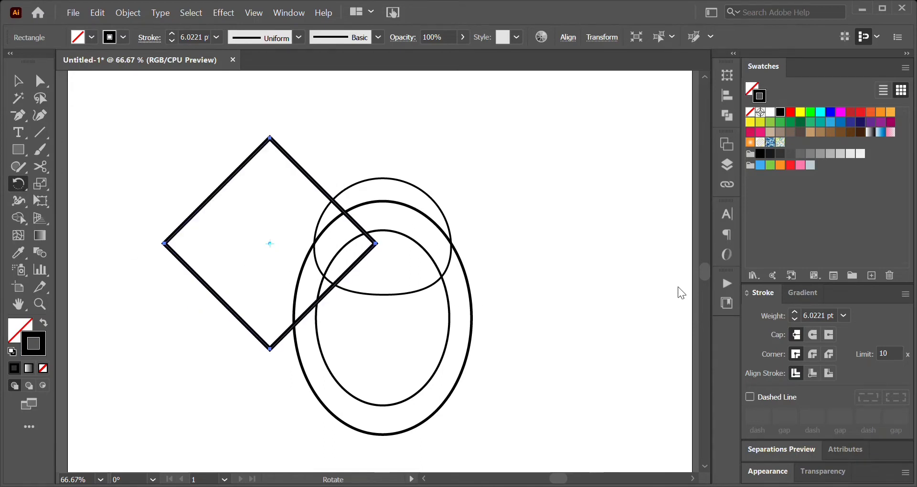
{"action": "left_click", "coordinate": [459, 287]}
{"action": "key", "text": "v"}
{"action": "left_click_drag", "start_coordinate": [149, 287], "coordinate": [206, 329]}
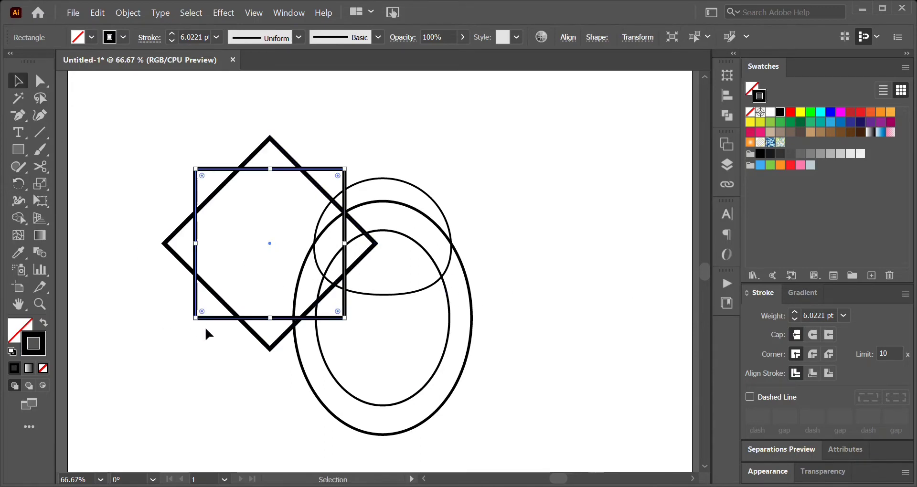
{"action": "key", "text": "Delete"}
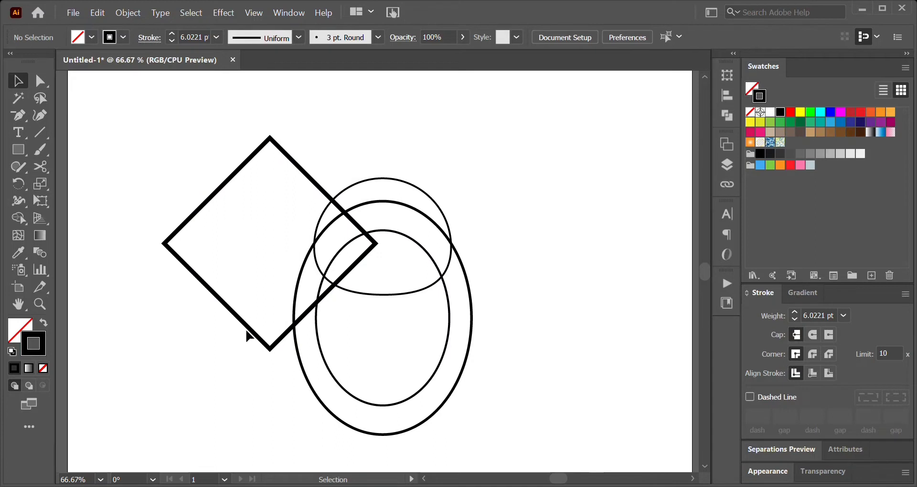
{"action": "mouse_move", "coordinate": [254, 331]}
{"action": "left_mouse_down"}
{"action": "mouse_move", "coordinate": [387, 374]}
{"action": "mouse_move", "coordinate": [362, 368]}
{"action": "mouse_move", "coordinate": [383, 389]}
{"action": "mouse_move", "coordinate": [391, 454]}
{"action": "mouse_move", "coordinate": [385, 394]}
{"action": "left_mouse_up"}
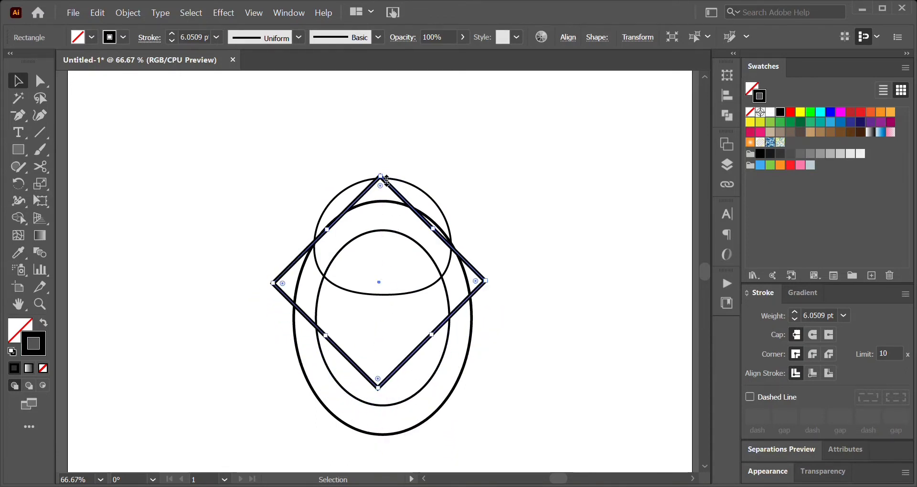
{"action": "mouse_move", "coordinate": [385, 180]}
{"action": "left_mouse_down"}
{"action": "mouse_move", "coordinate": [383, 213]}
{"action": "mouse_move", "coordinate": [394, 154]}
{"action": "left_mouse_up"}
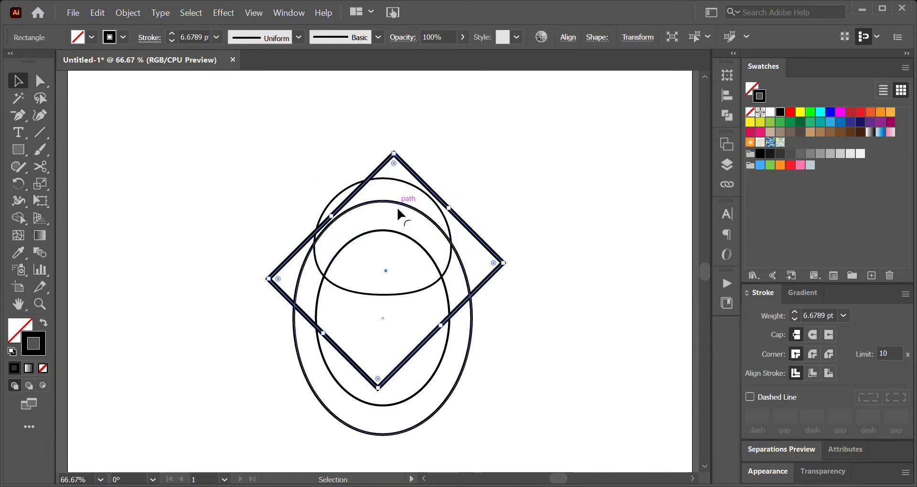
{"action": "left_click", "coordinate": [395, 210]}
{"action": "key", "text": "ctrl+z"}
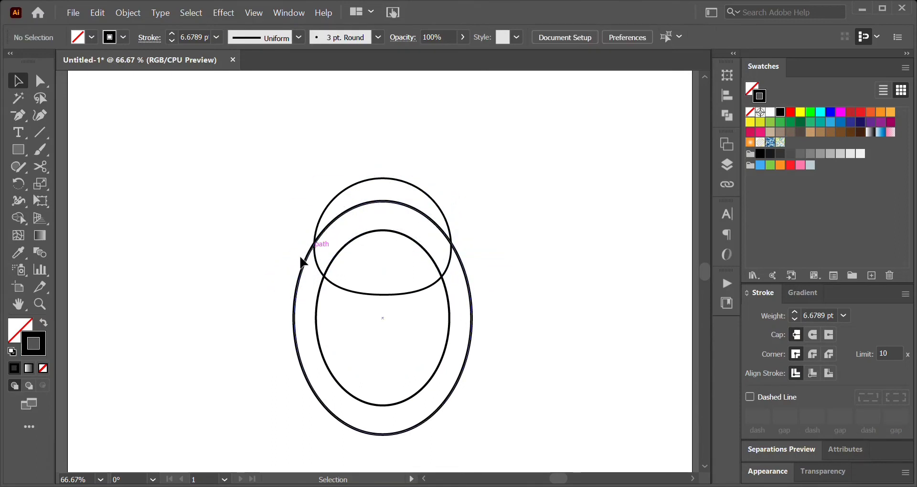
Draw an open path with the Pen tool across the lower ellipses, horizontal inside the inner ellipse with both ends slanting up and outward.
{"action": "key", "text": "p"}
{"action": "left_click", "coordinate": [242, 327]}
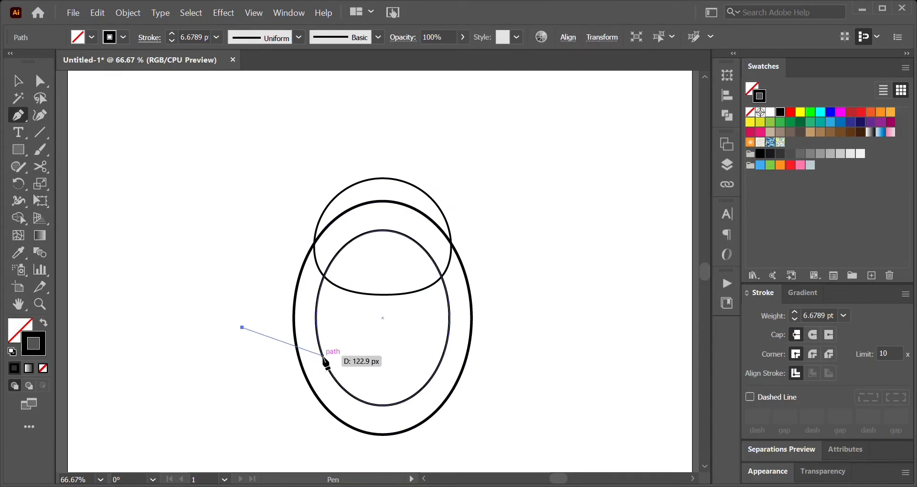
{"action": "left_click", "coordinate": [322, 356]}
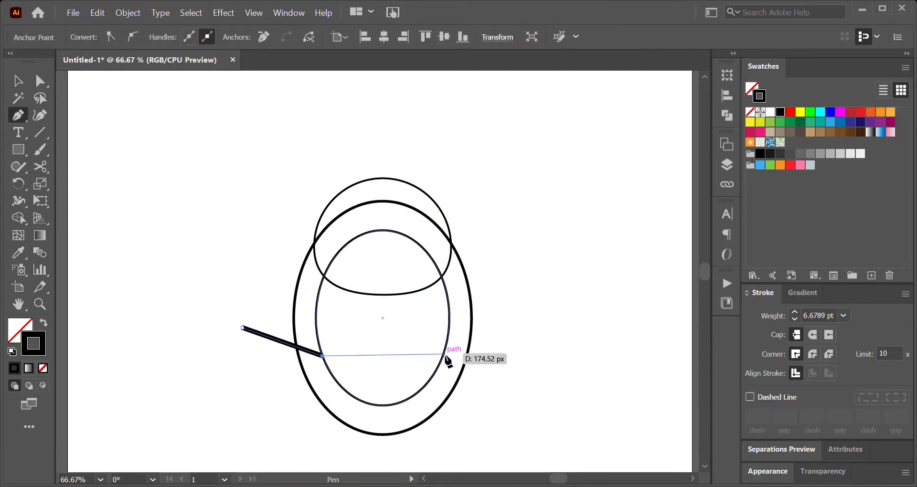
{"action": "left_click", "coordinate": [442, 355]}
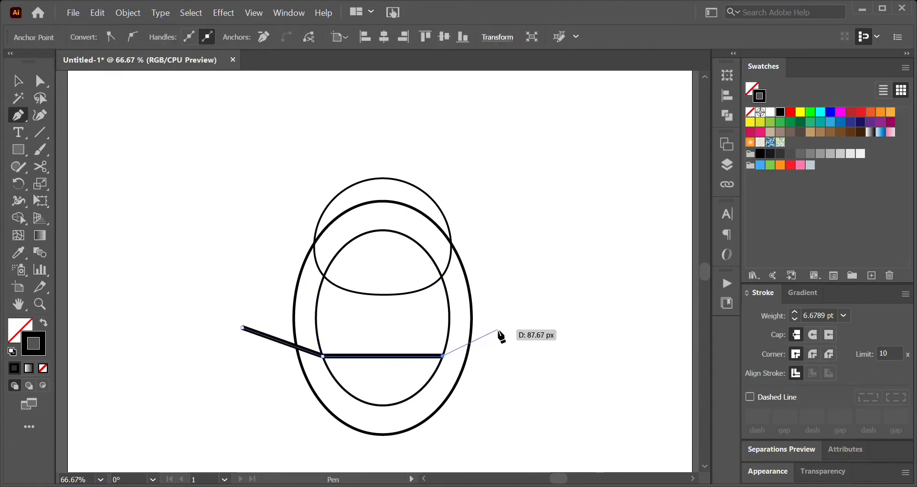
{"action": "left_click", "coordinate": [501, 327]}
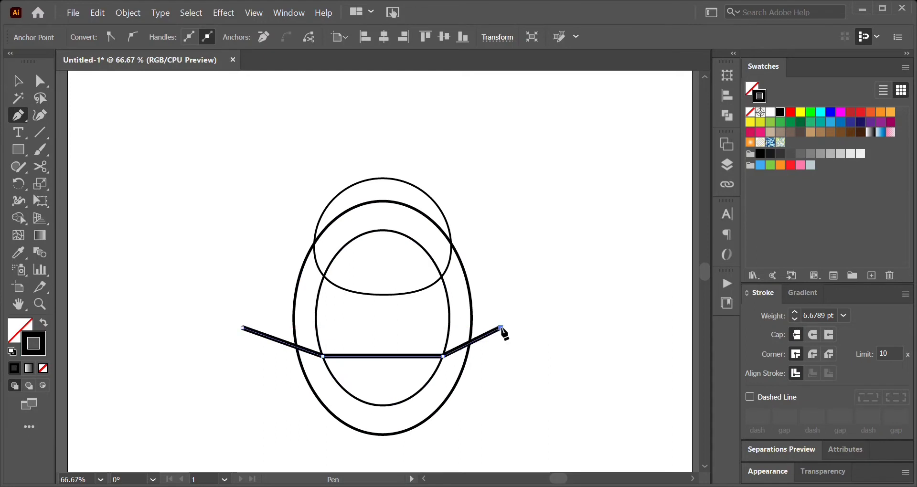
{"action": "key", "text": "v"}
{"action": "left_click", "coordinate": [506, 274]}
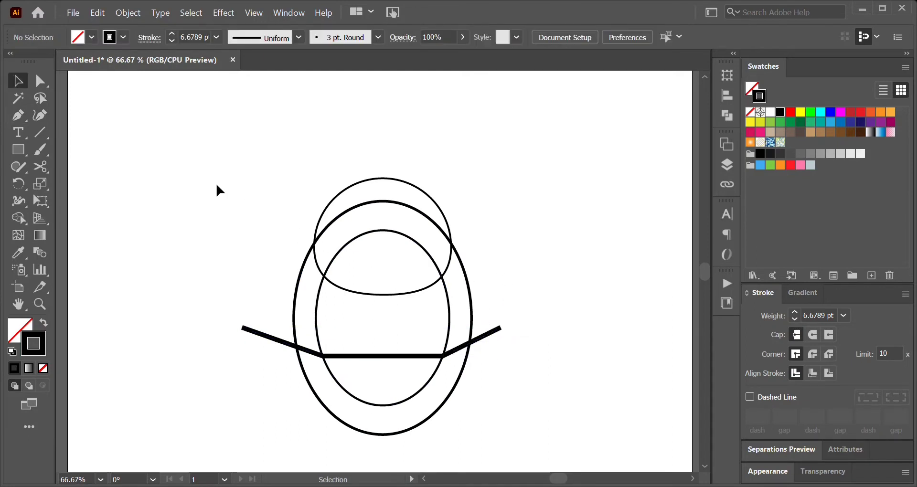
With Shape Builder, merge the overlapping regions inside the head and remove the outer ellipse's ring below the pen path.
{"action": "left_click_drag", "start_coordinate": [217, 186], "coordinate": [502, 388]}
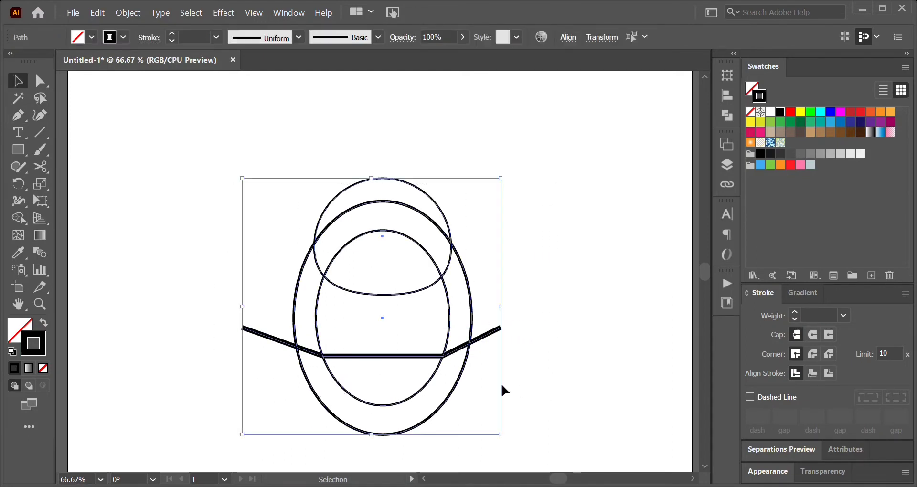
{"action": "left_click", "coordinate": [18, 218]}
{"action": "mouse_move", "coordinate": [405, 264]}
{"action": "left_mouse_down"}
{"action": "mouse_move", "coordinate": [384, 200]}
{"action": "mouse_move", "coordinate": [382, 230]}
{"action": "left_mouse_up"}
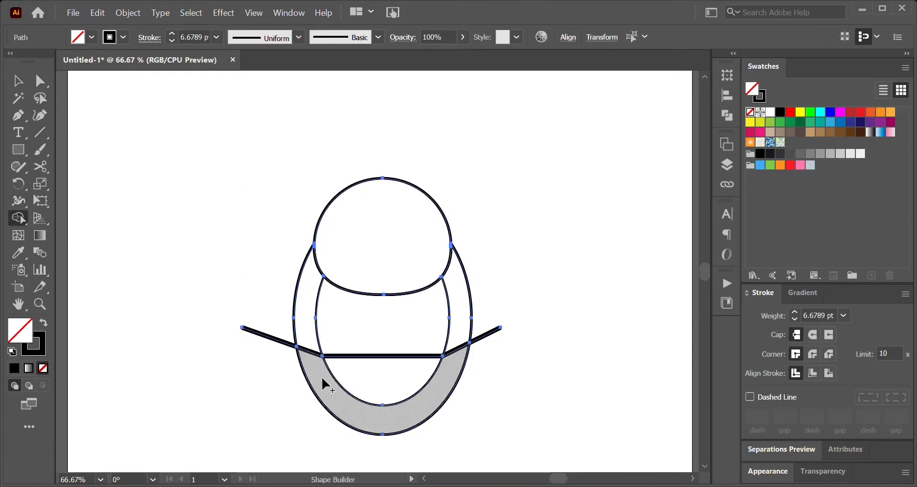
{"action": "left_click", "coordinate": [342, 417], "text": "alt"}
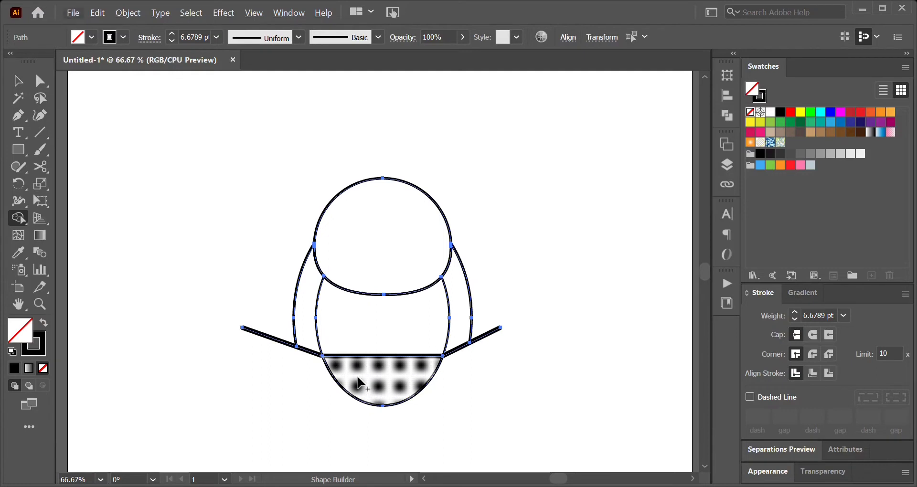
Delete the leftover pen path crossing the body, keeping the closed wing shapes.
{"action": "key", "text": "v"}
{"action": "left_click", "coordinate": [265, 335]}
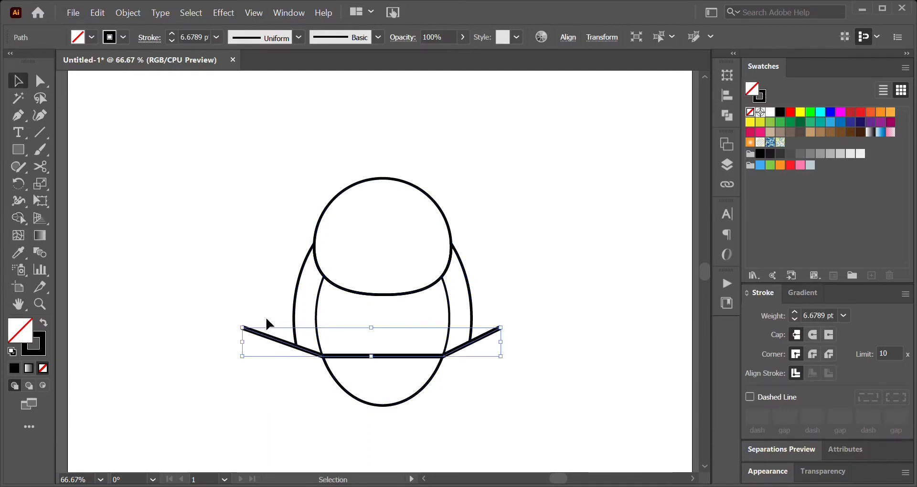
{"action": "key", "text": "Delete"}
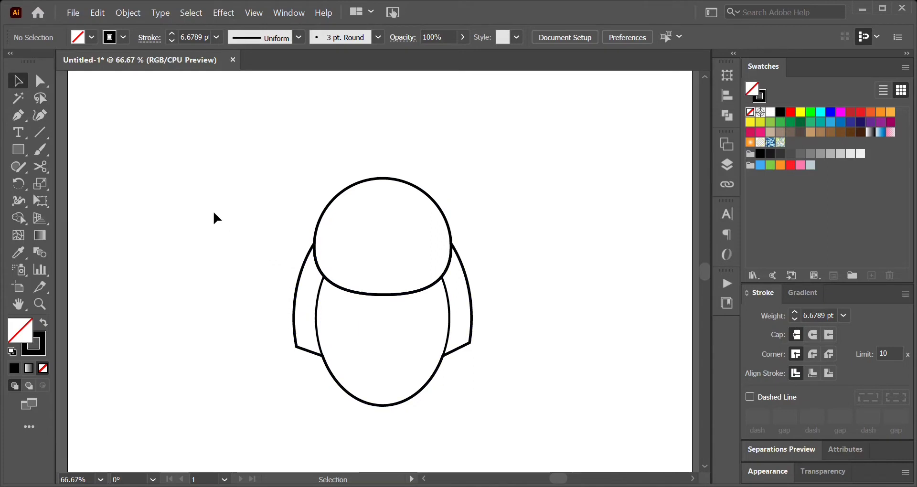
{"action": "left_click_drag", "start_coordinate": [237, 174], "coordinate": [294, 249]}
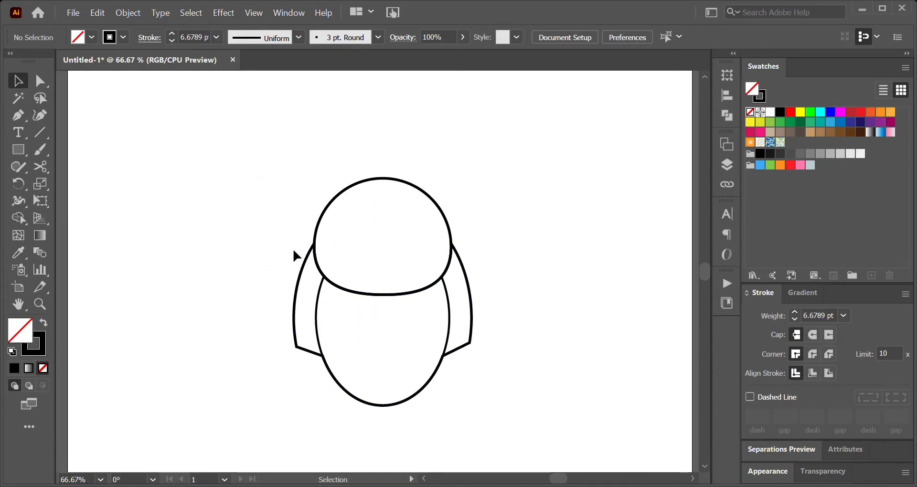
Draw a triangle beside the figure and flip it vertically so it points downward.
{"action": "left_click", "coordinate": [21, 149]}
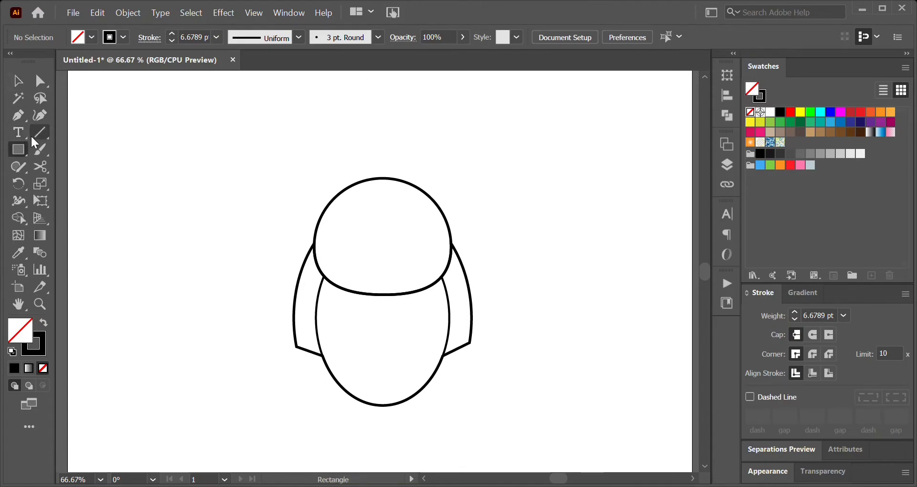
{"action": "key", "text": "shift+m"}
{"action": "mouse_move", "coordinate": [188, 150]}
{"action": "left_mouse_down"}
{"action": "mouse_move", "coordinate": [246, 198]}
{"action": "mouse_move", "coordinate": [213, 218]}
{"action": "mouse_move", "coordinate": [185, 215]}
{"action": "mouse_move", "coordinate": [192, 215]}
{"action": "left_mouse_up"}
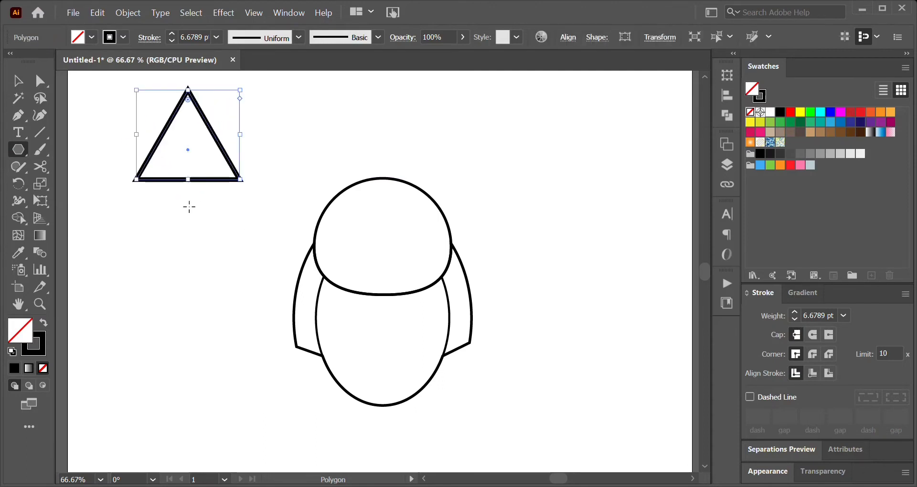
{"action": "key", "text": "v"}
{"action": "left_click_drag", "start_coordinate": [187, 92], "coordinate": [188, 292]}
Match the triangle's stroke to the head outline, then shrink and place it centred over the head's lower edge as a beak.
{"action": "key", "text": "i"}
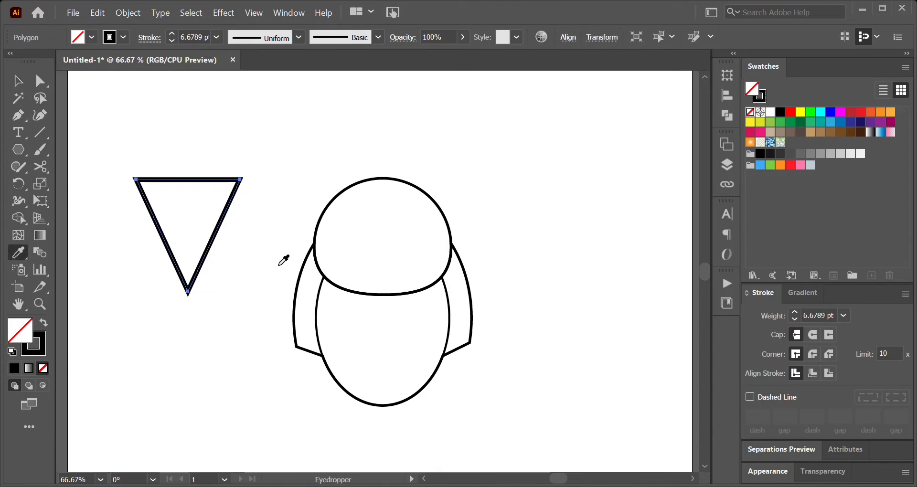
{"action": "left_click", "coordinate": [315, 245]}
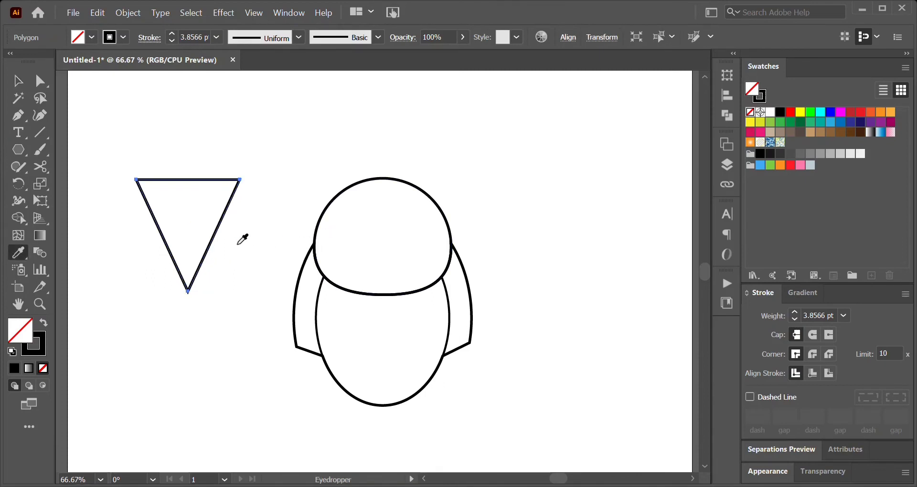
{"action": "key", "text": "v"}
{"action": "mouse_move", "coordinate": [241, 235]}
{"action": "left_mouse_down"}
{"action": "mouse_move", "coordinate": [216, 239]}
{"action": "mouse_move", "coordinate": [386, 284]}
{"action": "mouse_move", "coordinate": [400, 303]}
{"action": "mouse_move", "coordinate": [423, 298]}
{"action": "mouse_move", "coordinate": [395, 308]}
{"action": "left_mouse_up"}
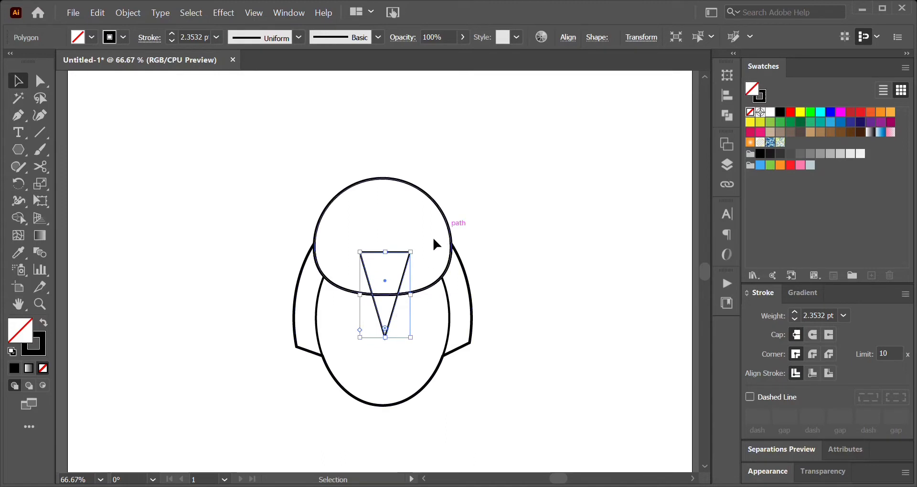
Nudge the beak triangle slightly downward over the head's lower edge.
{"action": "key", "text": "Down"}
{"action": "key", "text": "Down"}
{"action": "key", "text": "Down"}
{"action": "key", "text": "Down"}
{"action": "key", "text": "Down"}
{"action": "key", "text": "Down"}
{"action": "key", "text": "Down"}
{"action": "key", "text": "Down"}
{"action": "key", "text": "Down"}
{"action": "key", "text": "Down"}
{"action": "key", "text": "Down"}
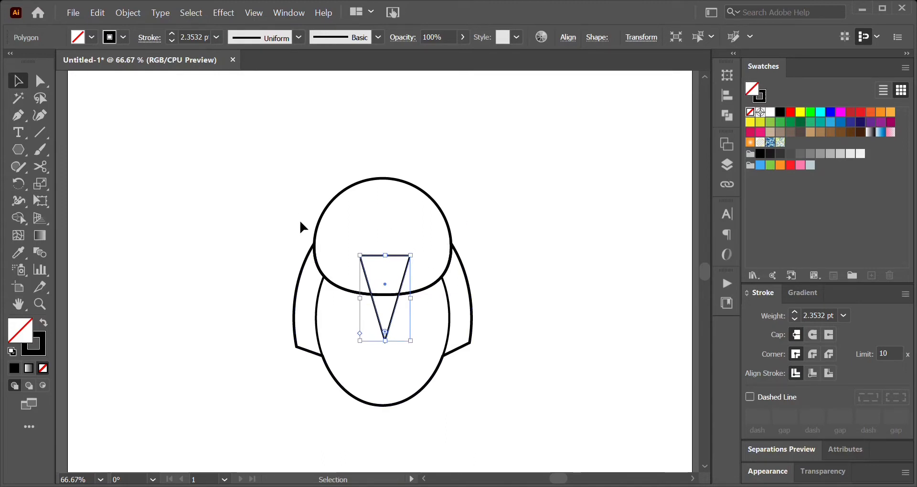
{"action": "key", "text": "Down"}
{"action": "key", "text": "Down"}
{"action": "key", "text": "Down"}
{"action": "key", "text": "Down"}
{"action": "key", "text": "Down"}
{"action": "key", "text": "Down"}
{"action": "key", "text": "Down"}
{"action": "key", "text": "Down"}
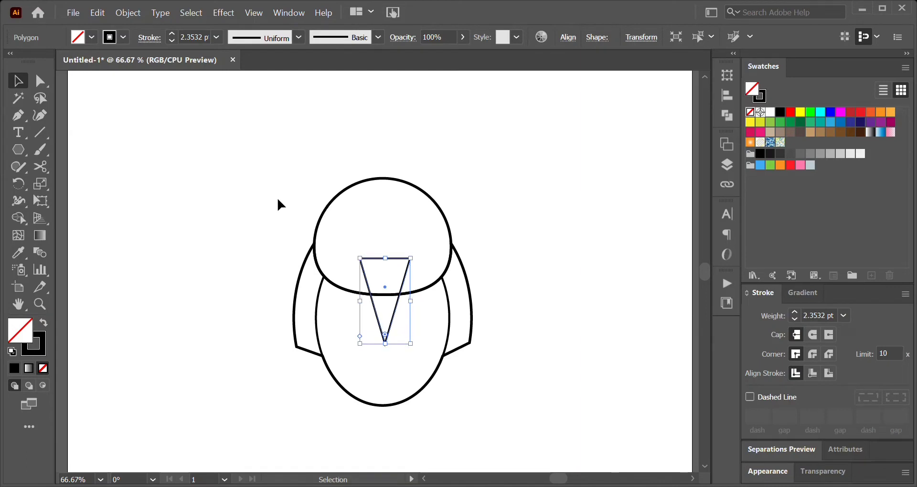
{"action": "left_click", "coordinate": [270, 199]}
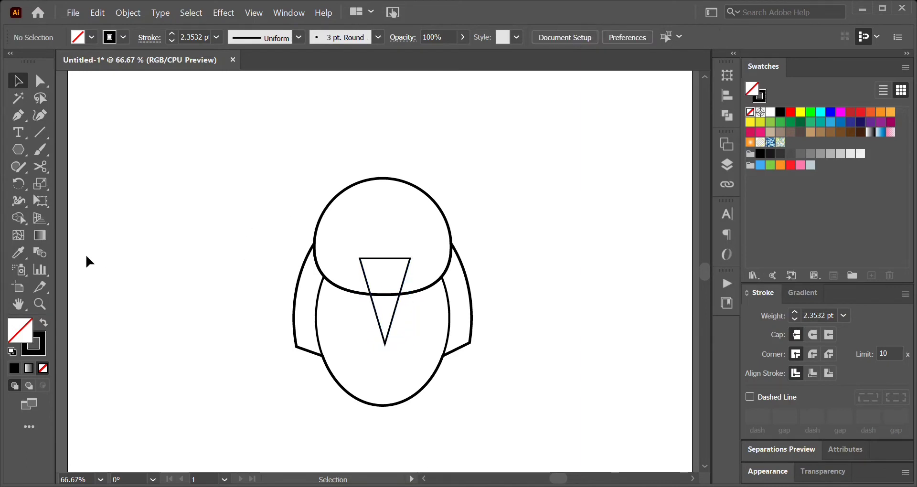
Draw a closed trapezoid with the Pen tool overlapping the body's lower end, wider at its base, as a tail.
{"action": "left_click", "coordinate": [16, 116]}
{"action": "left_click", "coordinate": [347, 372]}
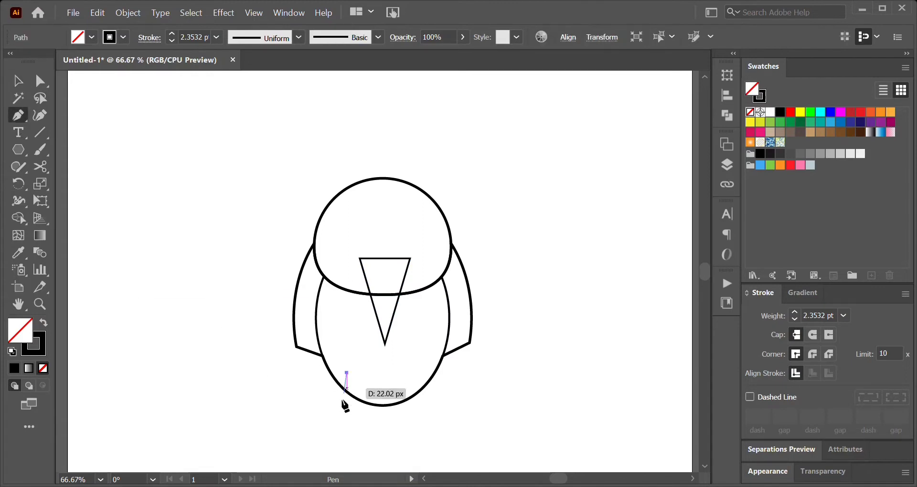
{"action": "left_click", "coordinate": [326, 429]}
{"action": "left_click_drag", "start_coordinate": [327, 429], "coordinate": [444, 430]}
{"action": "left_click", "coordinate": [444, 429]}
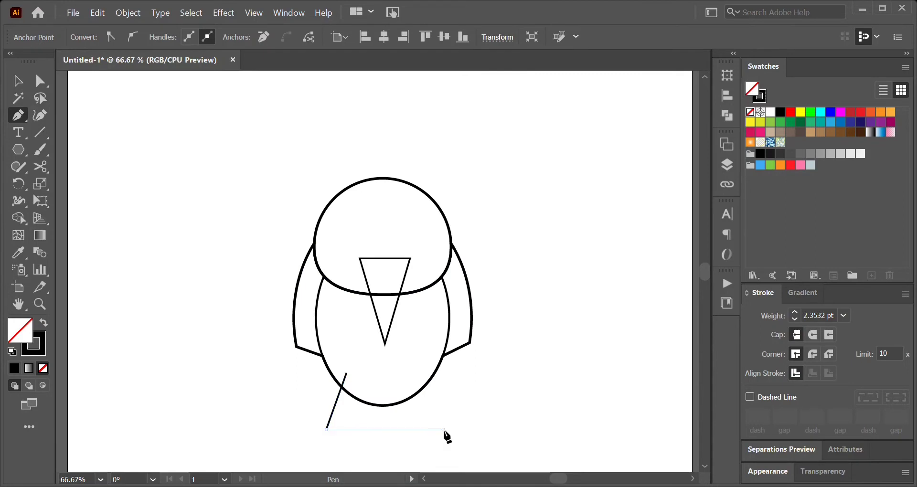
{"action": "left_click", "coordinate": [419, 373]}
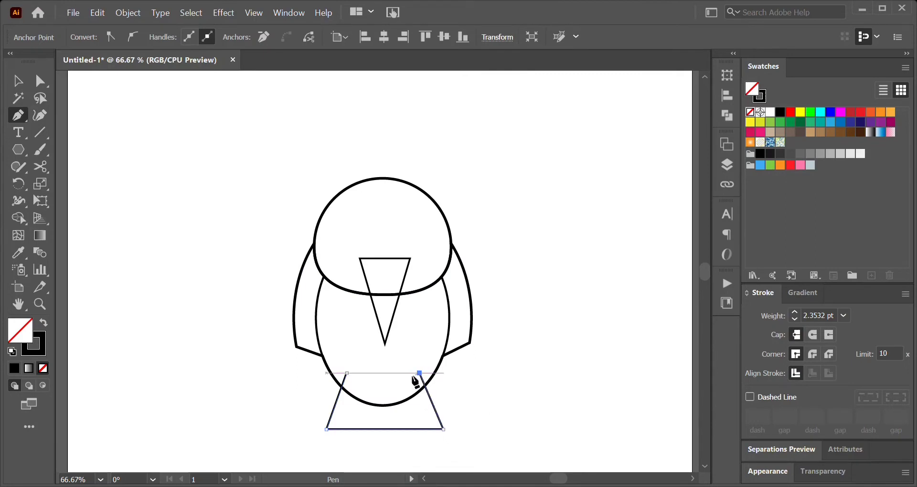
{"action": "left_click", "coordinate": [346, 372]}
{"action": "key", "text": "v"}
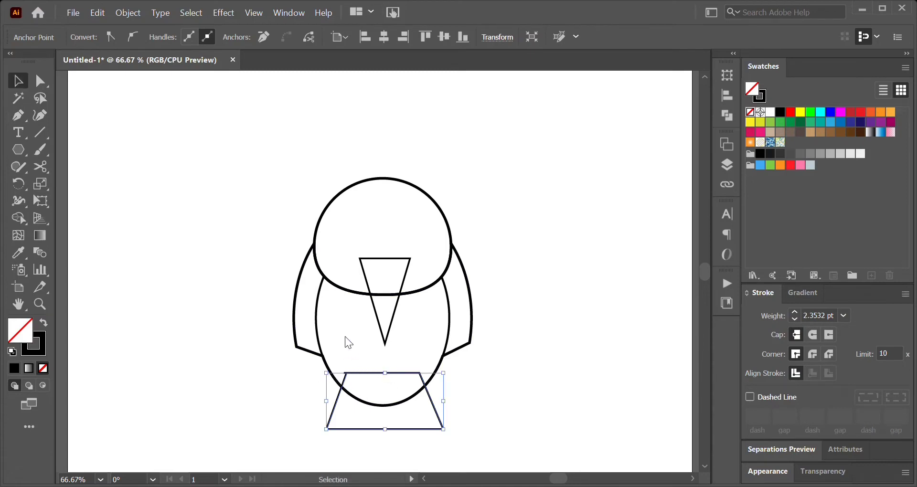
{"action": "left_click", "coordinate": [502, 339]}
Fill the body with the light orange swatch and the wing shape with the darker orange swatch.
{"action": "left_click", "coordinate": [449, 341]}
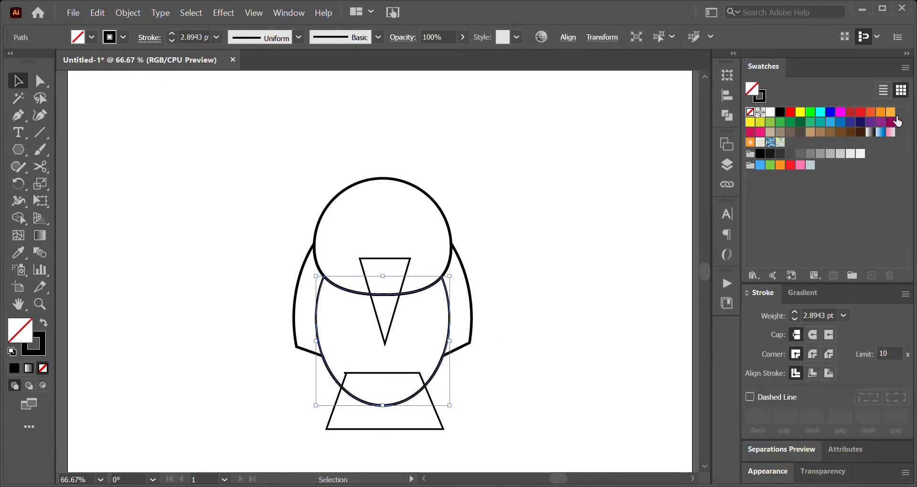
{"action": "left_click", "coordinate": [893, 115]}
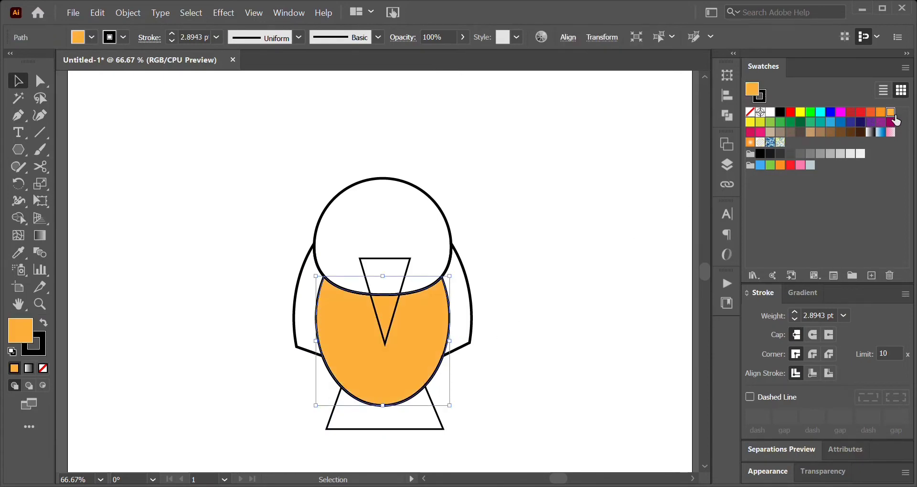
{"action": "left_click", "coordinate": [472, 333]}
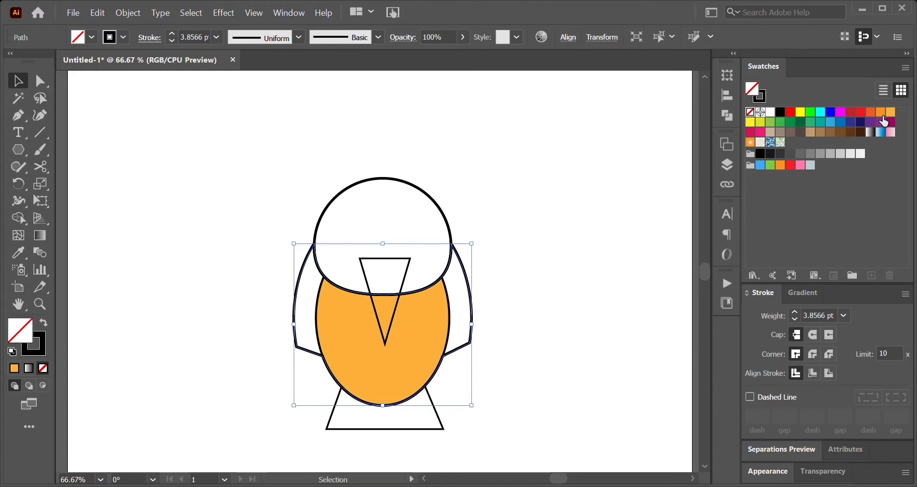
{"action": "left_click", "coordinate": [881, 114]}
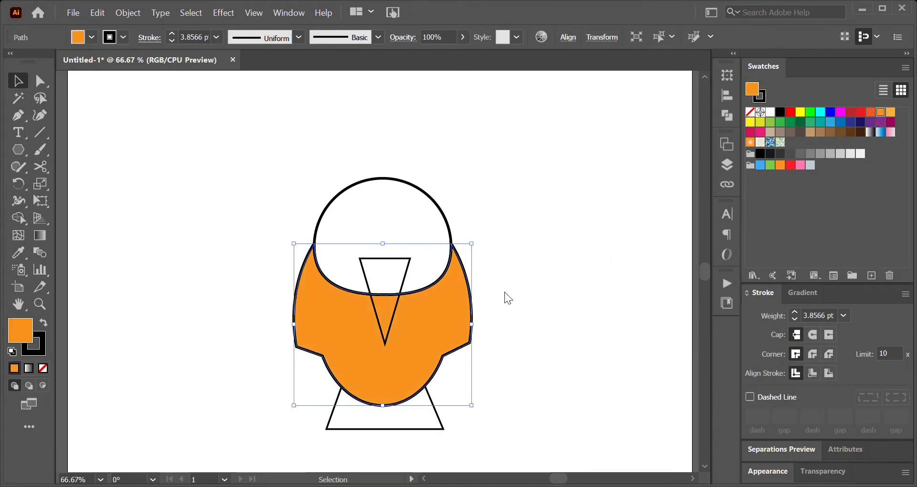
{"action": "left_click", "coordinate": [451, 382]}
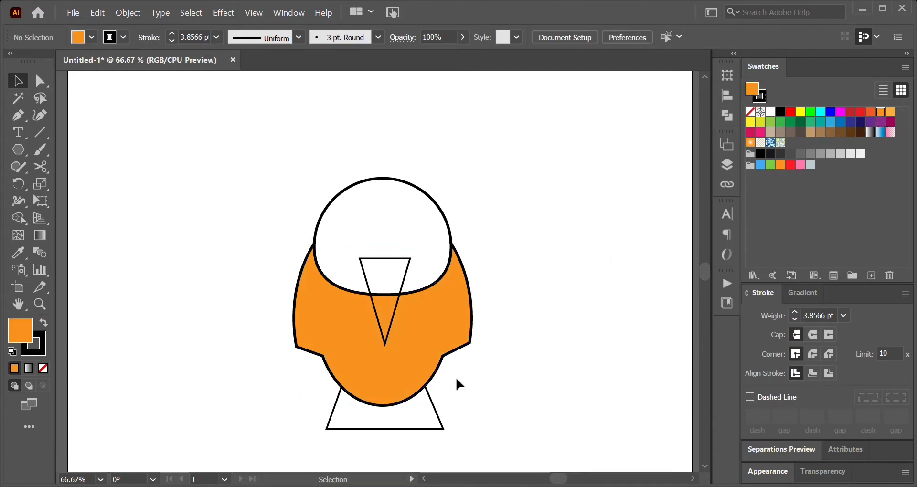
Bring the light orange body to the front, followed by the beak triangle so it lies above the body.
{"action": "left_click_drag", "start_coordinate": [423, 342], "coordinate": [436, 348]}
{"action": "left_click", "coordinate": [431, 401], "text": "shift"}
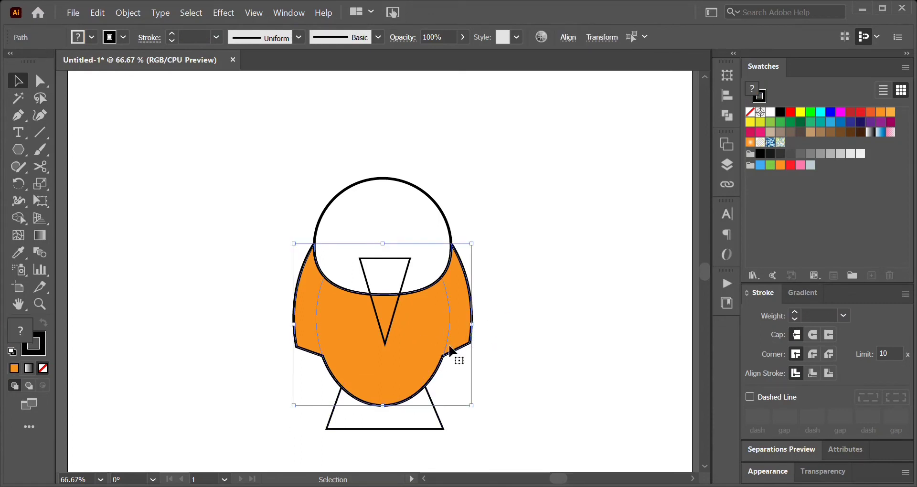
{"action": "left_click", "coordinate": [471, 340], "text": "shift"}
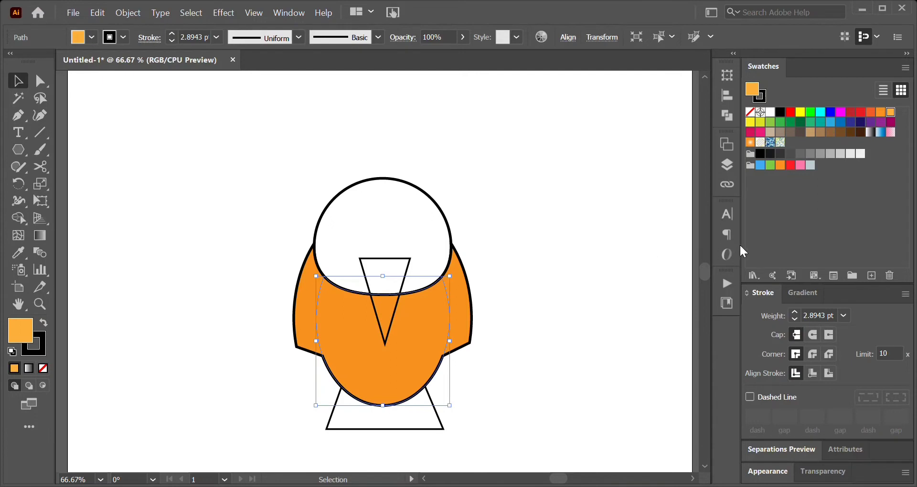
{"action": "key", "text": "ctrl+shift+bracketright"}
{"action": "left_click", "coordinate": [548, 308]}
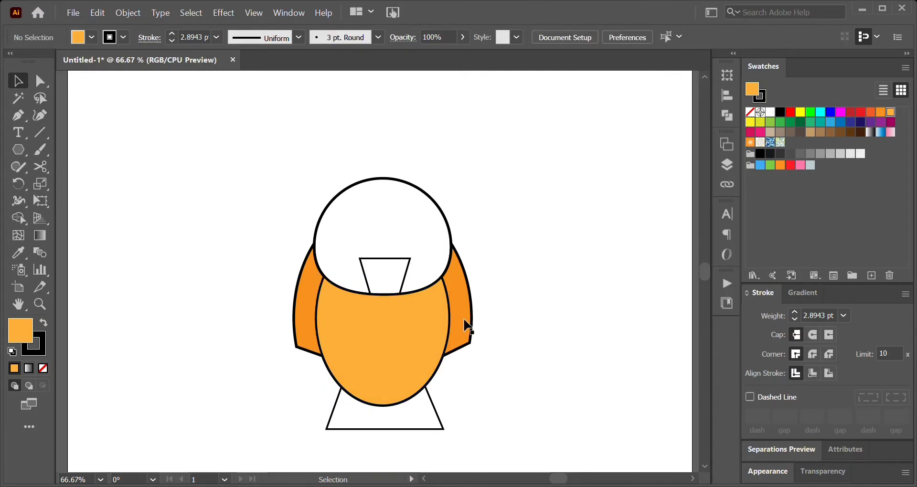
{"action": "left_click", "coordinate": [398, 265]}
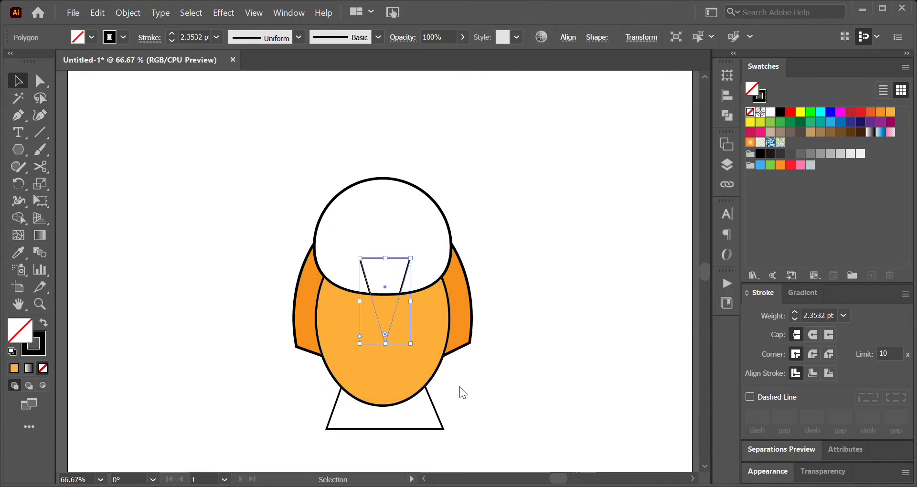
{"action": "key", "text": "ctrl+shift+bracketright"}
{"action": "left_click", "coordinate": [486, 299]}
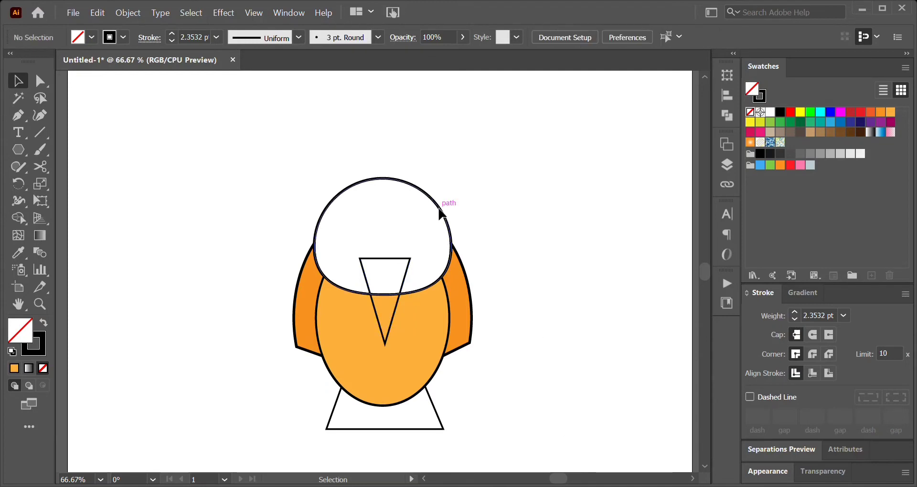
Copy the wings' orange fill and stroke onto the head with the Eyedropper.
{"action": "left_click", "coordinate": [442, 203]}
{"action": "key", "text": "i"}
{"action": "left_click", "coordinate": [468, 305]}
{"action": "left_click", "coordinate": [465, 309]}
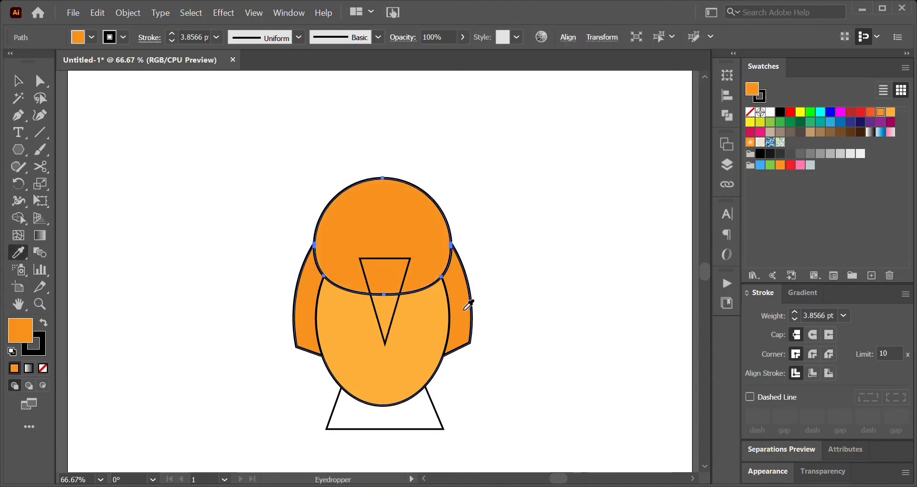
{"action": "key", "text": "v"}
{"action": "left_click", "coordinate": [472, 243]}
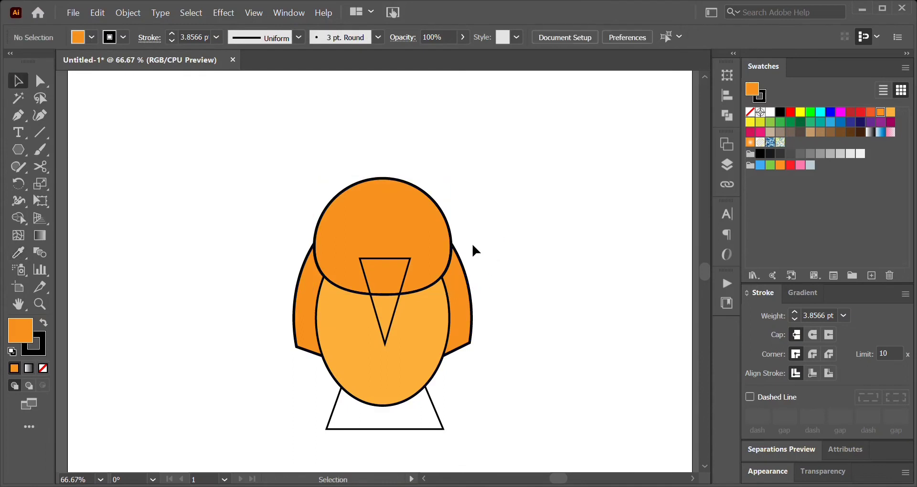
Try several swatches on the beak triangle and settle on a dark red fill.
{"action": "left_click", "coordinate": [400, 293]}
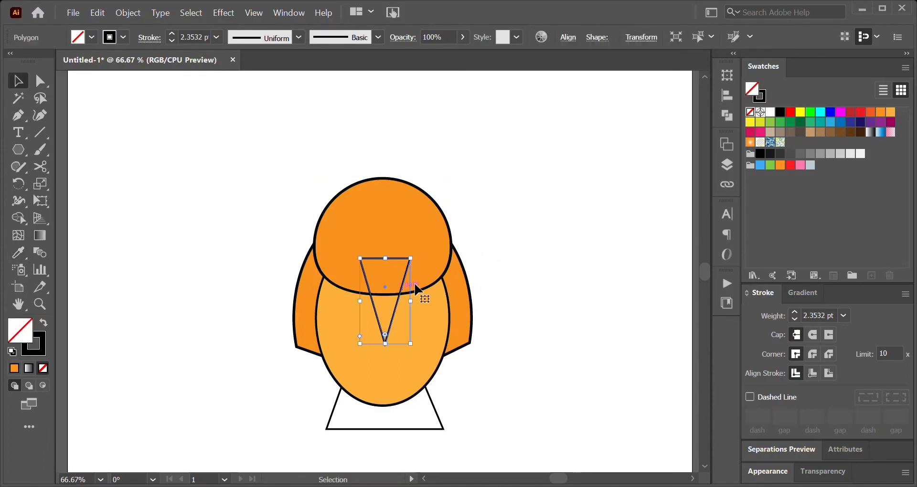
{"action": "left_click", "coordinate": [769, 122]}
{"action": "left_click", "coordinate": [800, 123]}
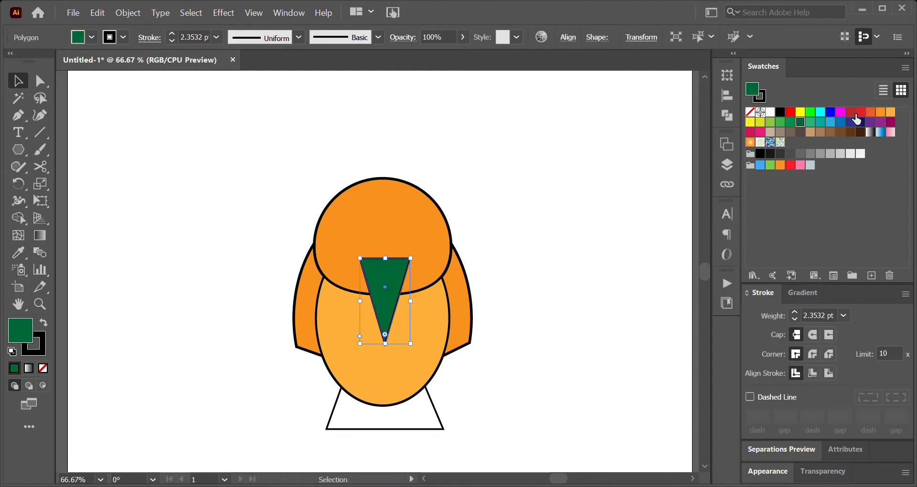
{"action": "left_click", "coordinate": [790, 112]}
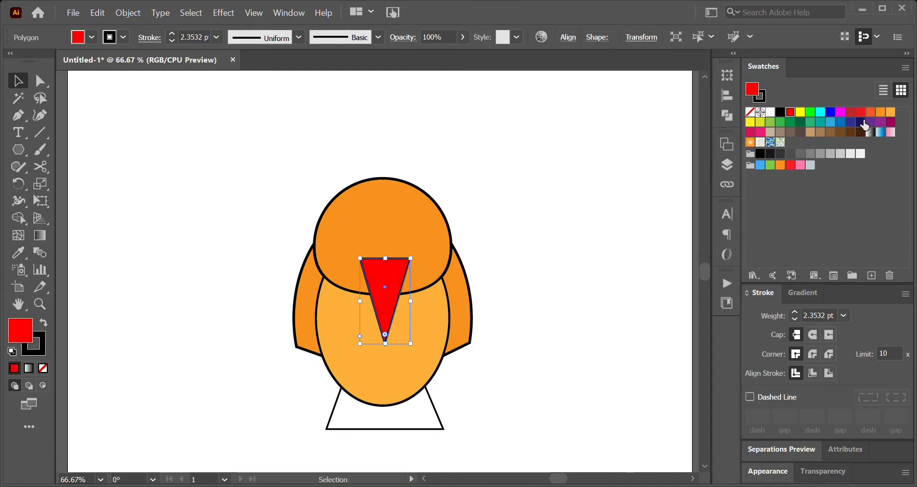
{"action": "left_click", "coordinate": [800, 114]}
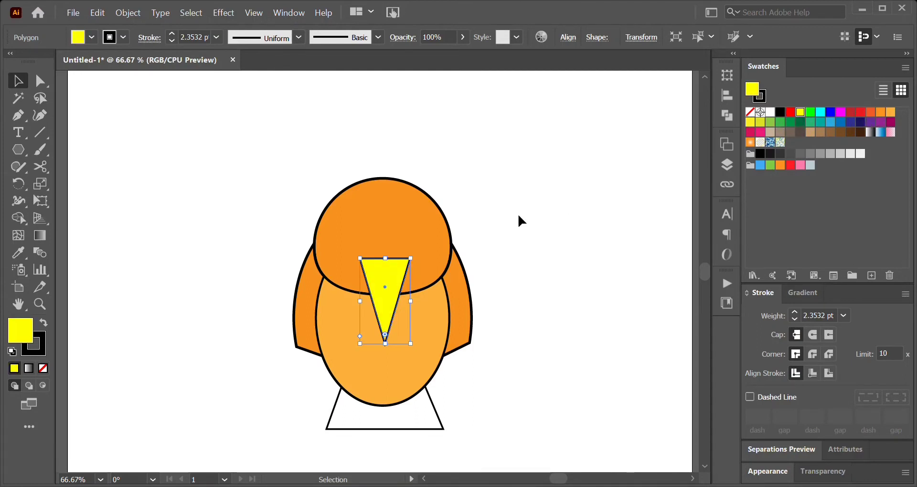
{"action": "left_click", "coordinate": [804, 166]}
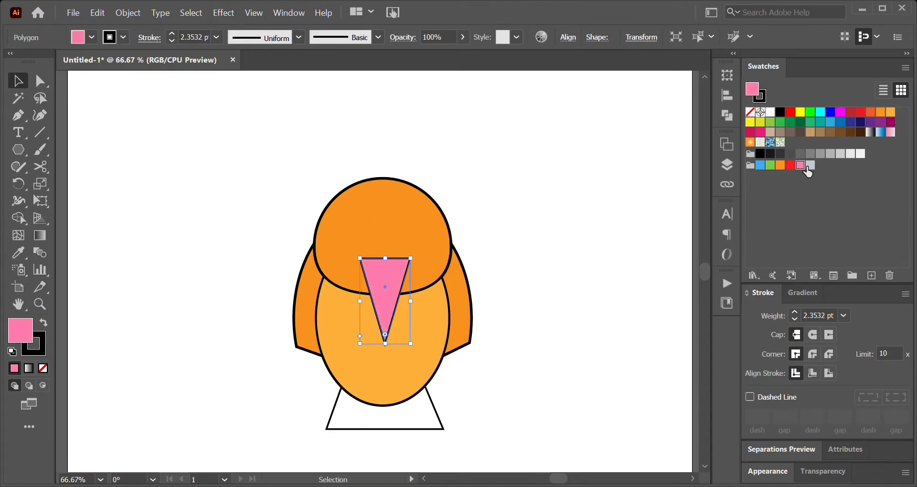
{"action": "left_click", "coordinate": [792, 114]}
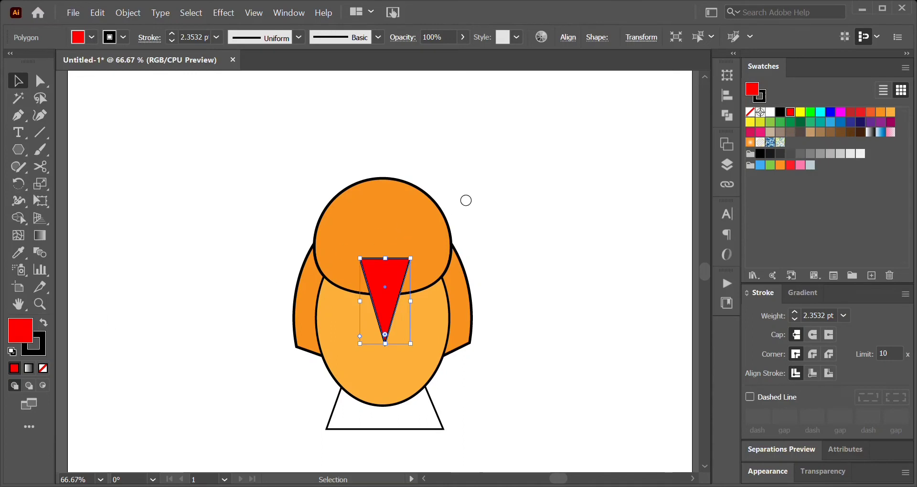
{"action": "left_click", "coordinate": [538, 193]}
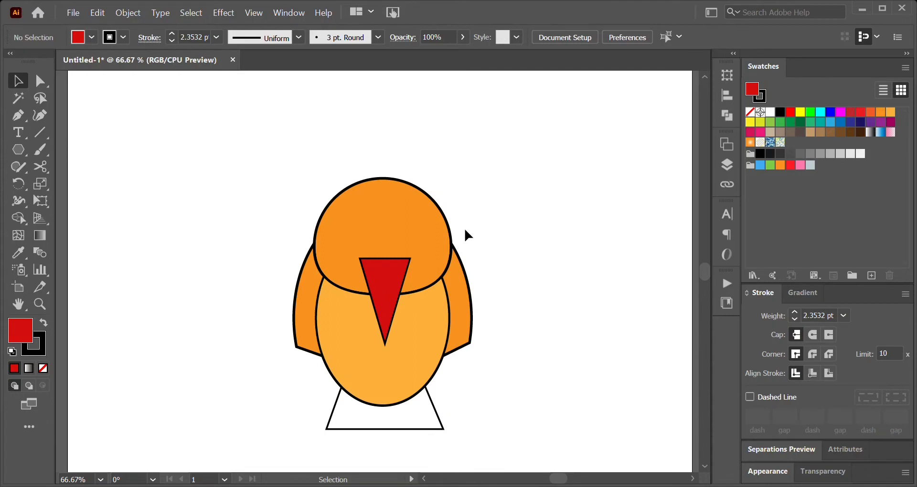
Copy the head's orange fill and stroke onto the trapezoid below the body with the Eyedropper.
{"action": "left_click", "coordinate": [372, 429]}
{"action": "key", "text": "i"}
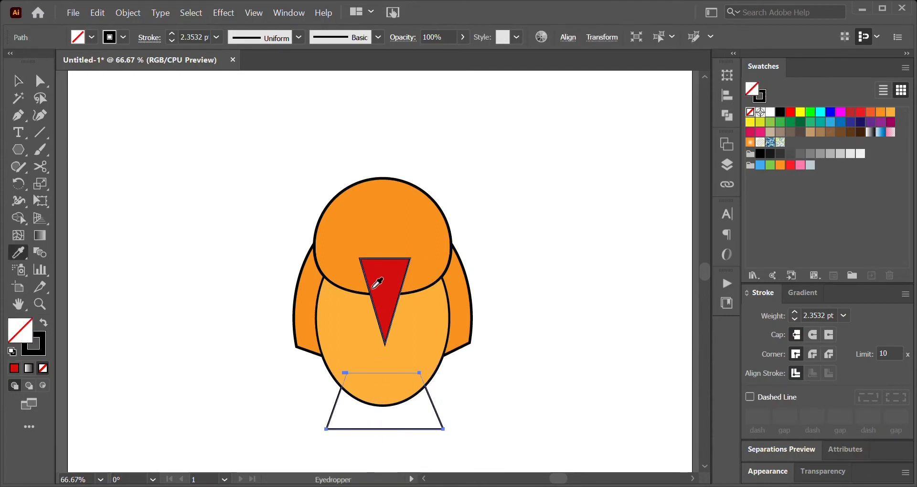
{"action": "left_click", "coordinate": [364, 236]}
{"action": "key", "text": "v"}
{"action": "left_click", "coordinate": [263, 247]}
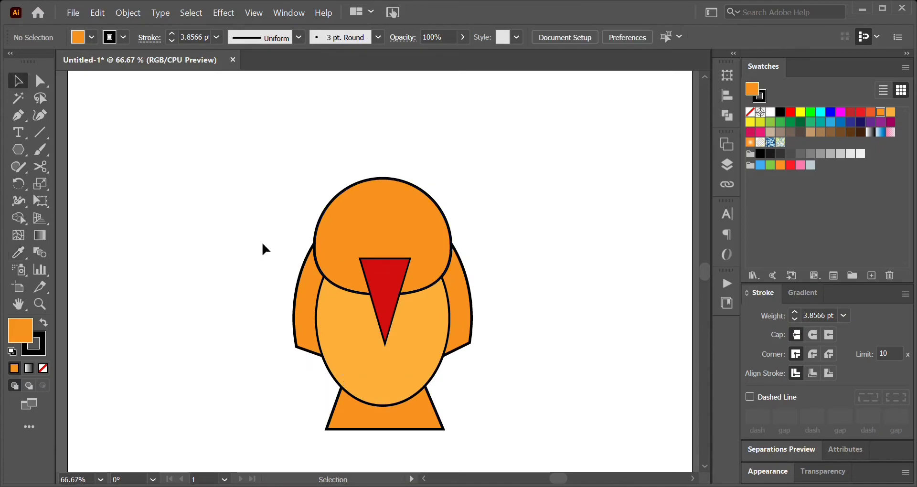
Draw a circle in the empty area left of the figure and a circle half its size overlapping its upper-right edge.
{"action": "left_click", "coordinate": [18, 151]}
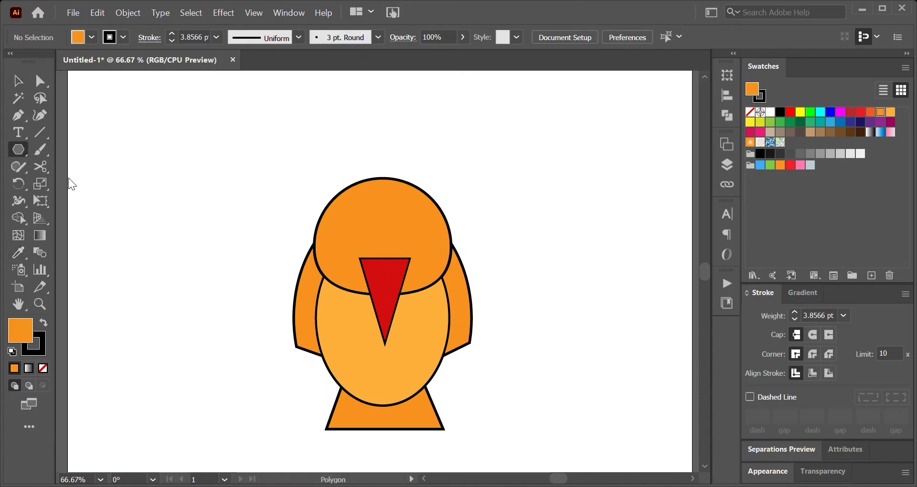
{"action": "key", "text": "l"}
{"action": "left_click_drag", "start_coordinate": [153, 142], "coordinate": [231, 194]}
{"action": "key", "text": "v"}
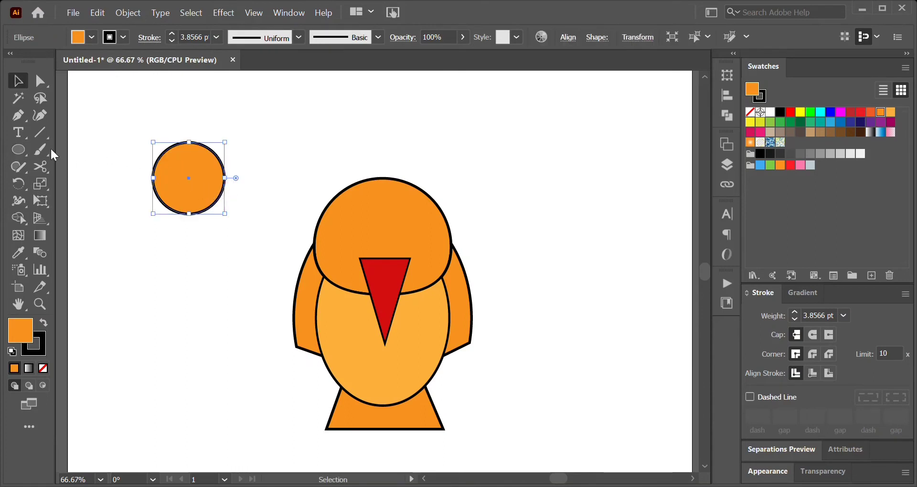
{"action": "left_click", "coordinate": [25, 146]}
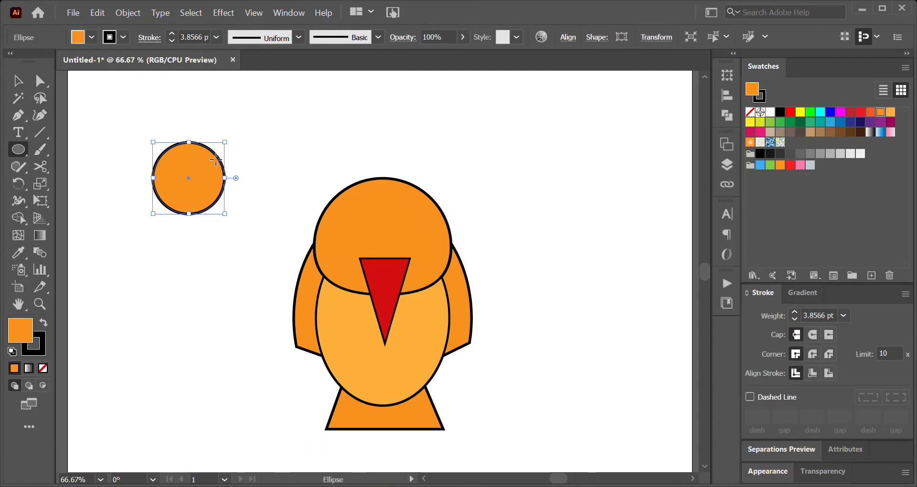
{"action": "left_click_drag", "start_coordinate": [215, 159], "coordinate": [234, 137]}
{"action": "key", "text": "v"}
Use Shape Builder to cut the small circle out of the large one, leaving a round notch.
{"action": "left_click_drag", "start_coordinate": [111, 128], "coordinate": [219, 228]}
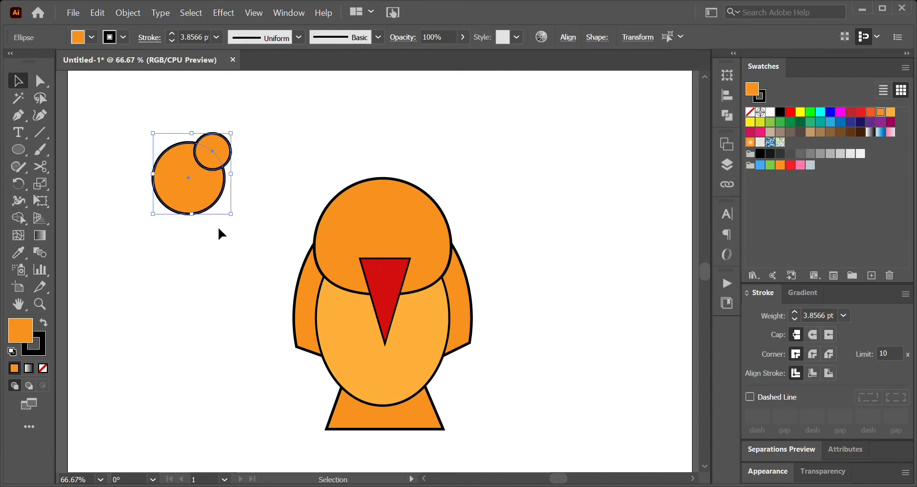
{"action": "left_click", "coordinate": [22, 219]}
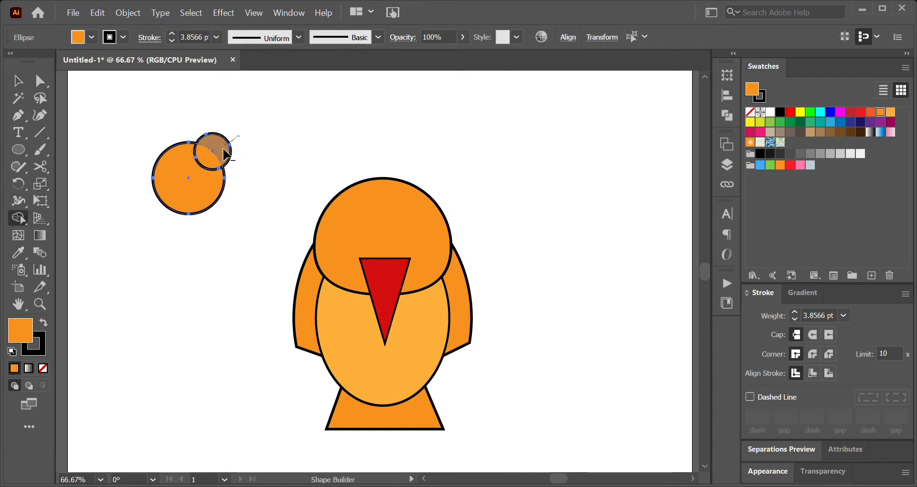
{"action": "left_click_drag", "start_coordinate": [223, 142], "coordinate": [212, 158]}
{"action": "key", "text": "v"}
{"action": "left_click", "coordinate": [253, 144]}
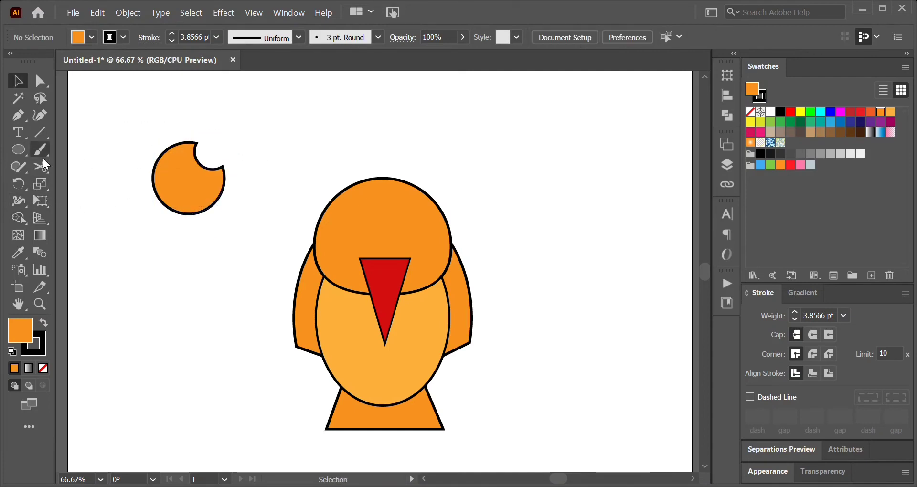
Draw a larger circle centred on the notched circle, fill it white and send it behind the notched circle.
{"action": "left_click", "coordinate": [18, 149]}
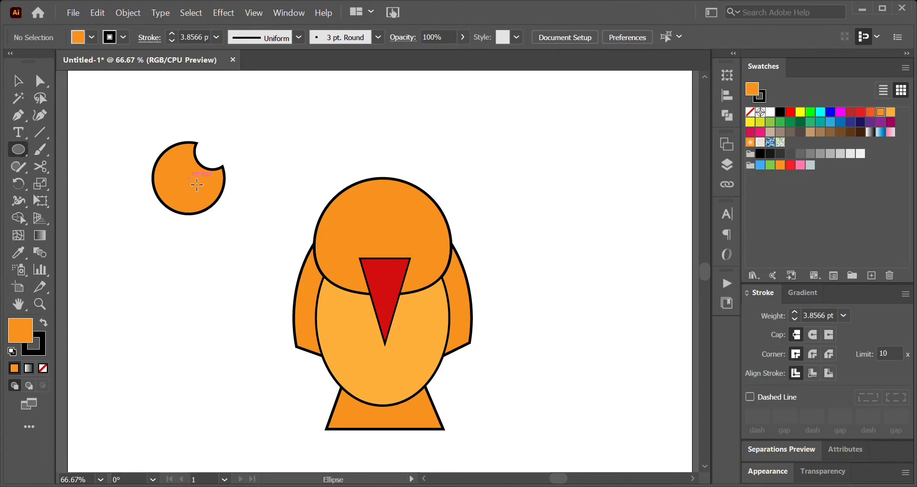
{"action": "left_click_drag", "start_coordinate": [191, 180], "coordinate": [252, 241]}
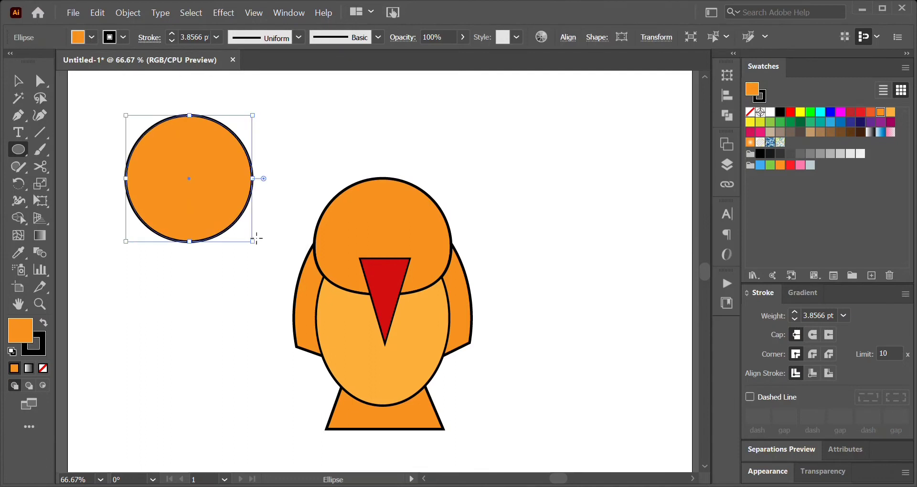
{"action": "key", "text": "v"}
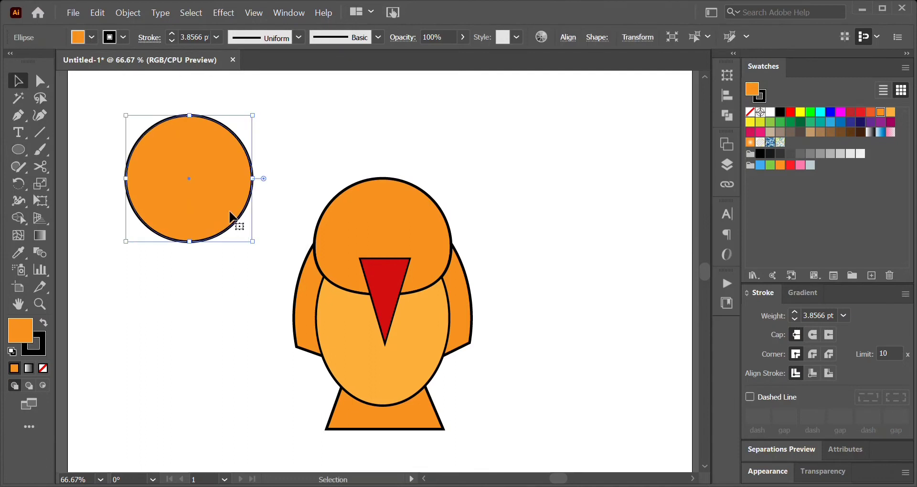
{"action": "left_click", "coordinate": [43, 368]}
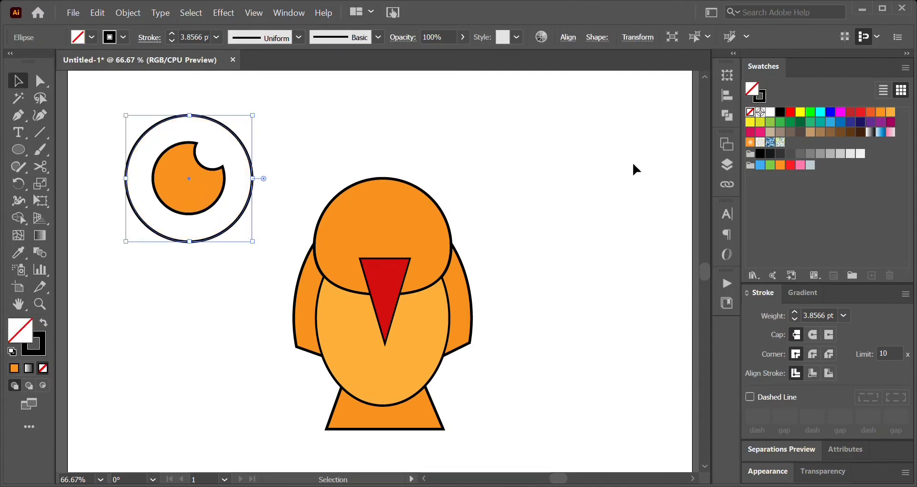
{"action": "left_click", "coordinate": [773, 114]}
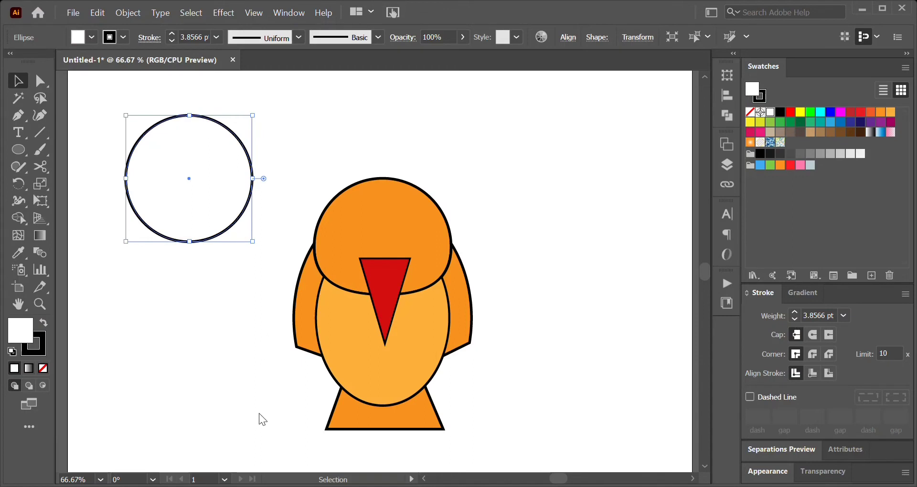
{"action": "key", "text": "ctrl+shift+bracketleft"}
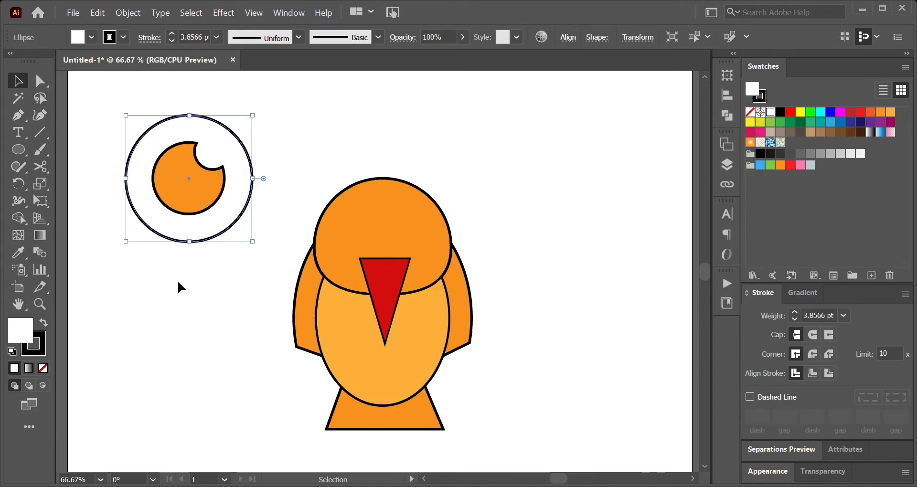
Stretch the white outer circle into a wide horizontal oval and enlarge the notched circle inside it.
{"action": "left_click_drag", "start_coordinate": [147, 99], "coordinate": [195, 124]}
{"action": "left_click_drag", "start_coordinate": [256, 184], "coordinate": [250, 209]}
{"action": "left_click", "coordinate": [221, 196]}
{"action": "left_click_drag", "start_coordinate": [230, 179], "coordinate": [241, 180]}
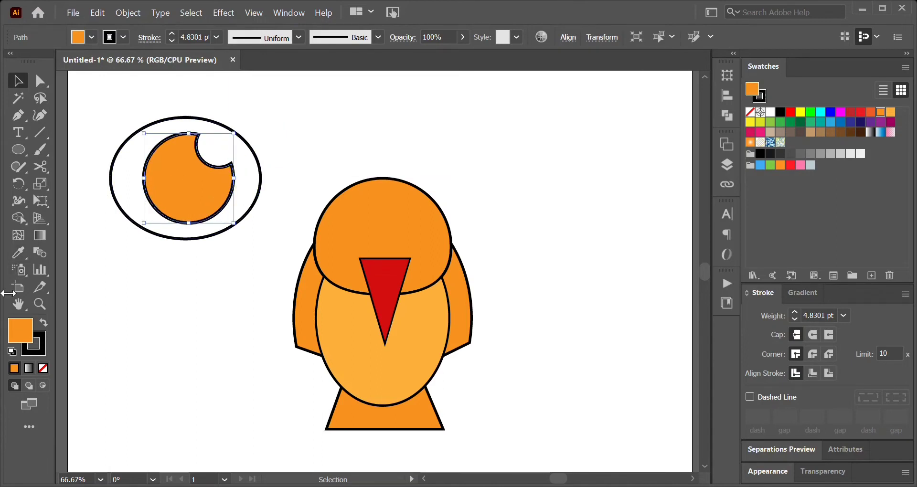
Fill the notched circle with black and scale it down slightly inside the white oval.
{"action": "left_click", "coordinate": [780, 111]}
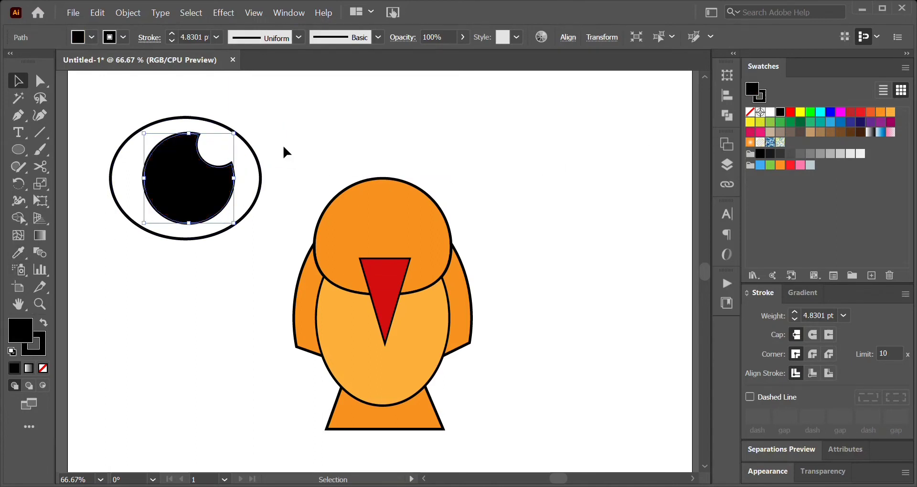
{"action": "left_click", "coordinate": [284, 137]}
{"action": "left_click", "coordinate": [167, 210]}
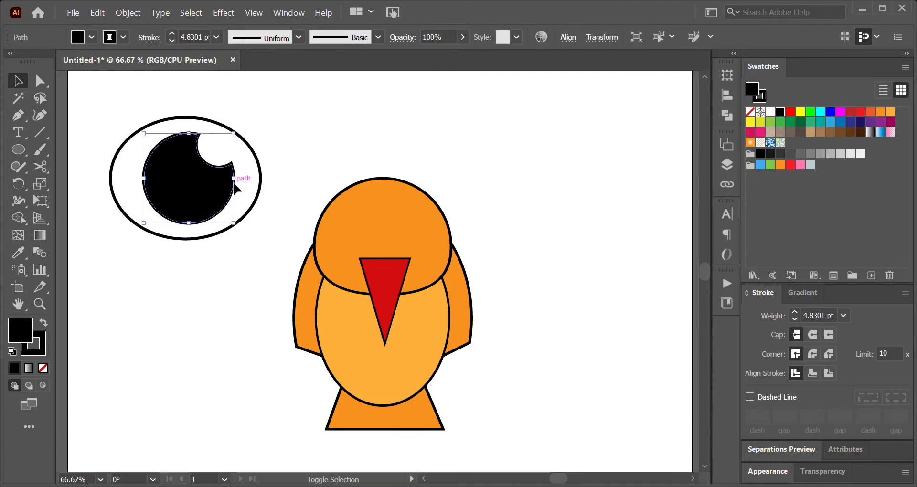
{"action": "left_click_drag", "start_coordinate": [234, 178], "coordinate": [225, 178]}
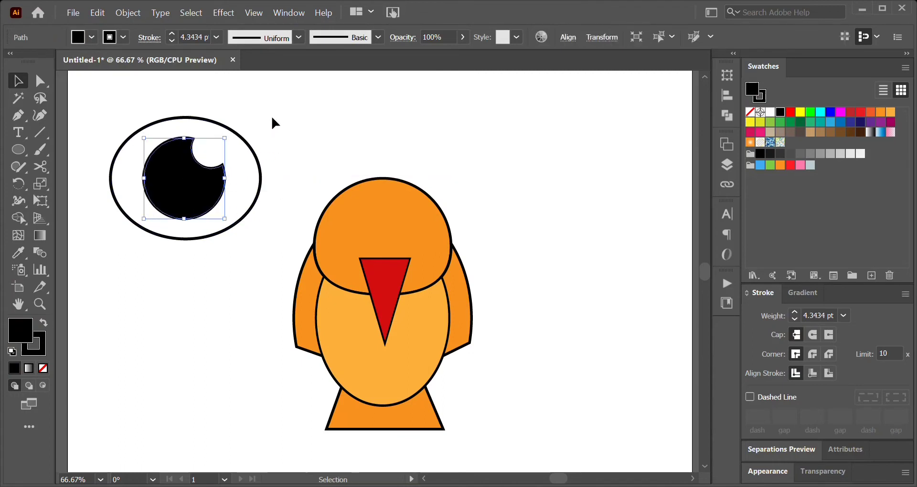
Move the whole eye onto the left side of the head at about half size and bring it to the front.
{"action": "left_click_drag", "start_coordinate": [273, 123], "coordinate": [199, 155]}
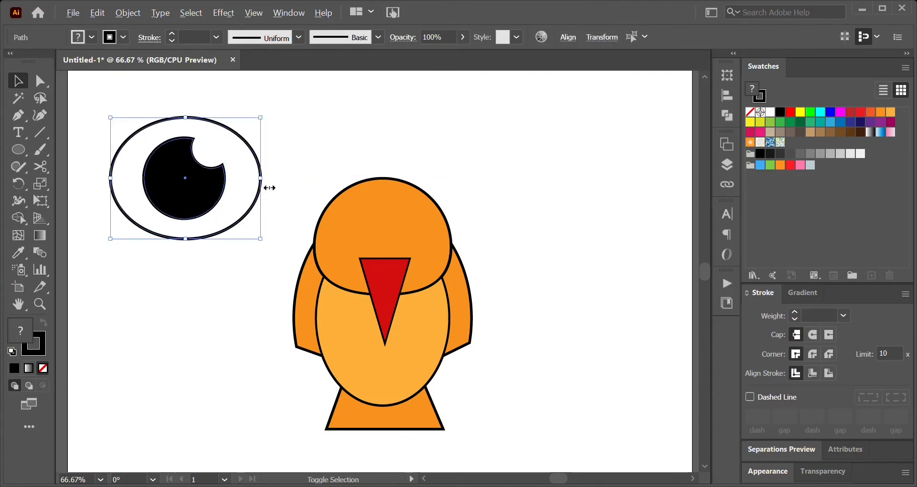
{"action": "left_click_drag", "start_coordinate": [270, 187], "coordinate": [344, 237]}
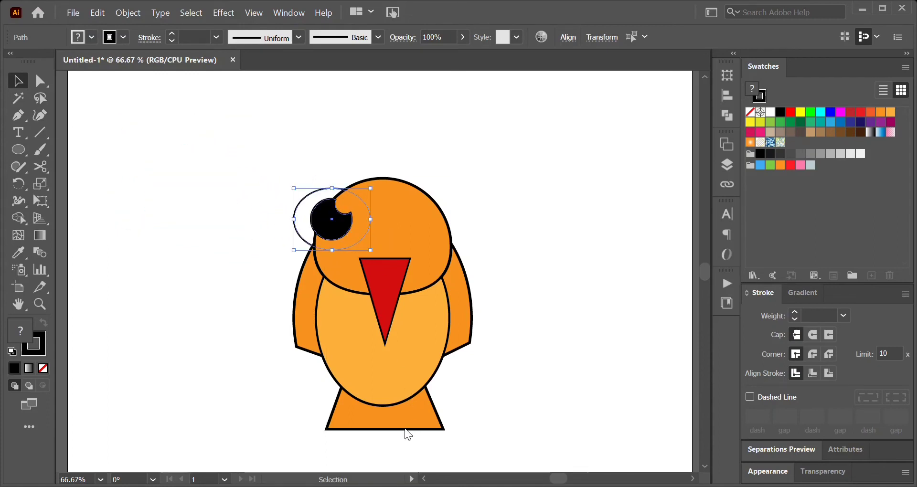
{"action": "key", "text": "ctrl+shift+bracketright"}
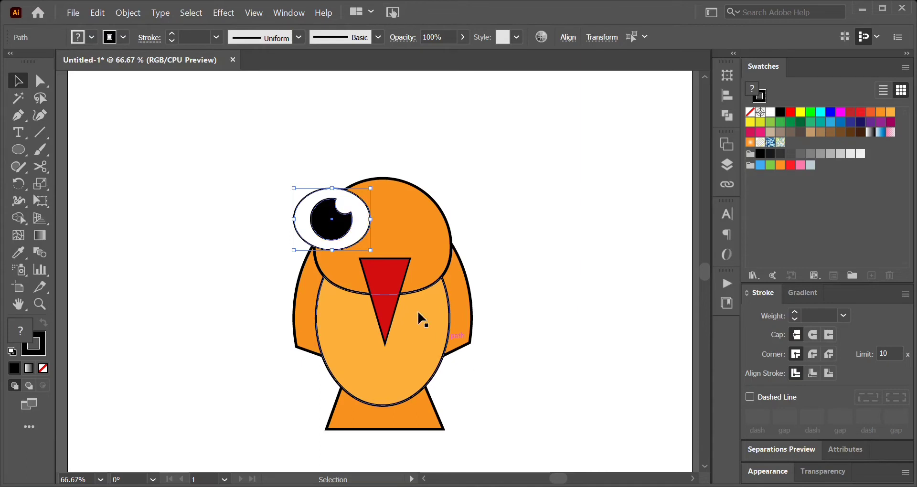
Place a mirrored copy of the eye on the right side of the head, nudged slightly outward.
{"action": "left_click_drag", "start_coordinate": [342, 228], "coordinate": [443, 233]}
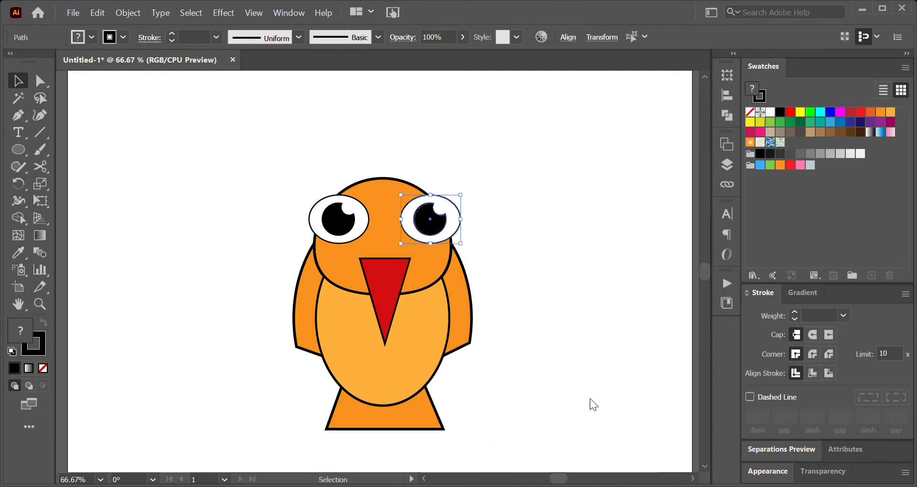
{"action": "key", "text": "ctrl+shift+alt+r"}
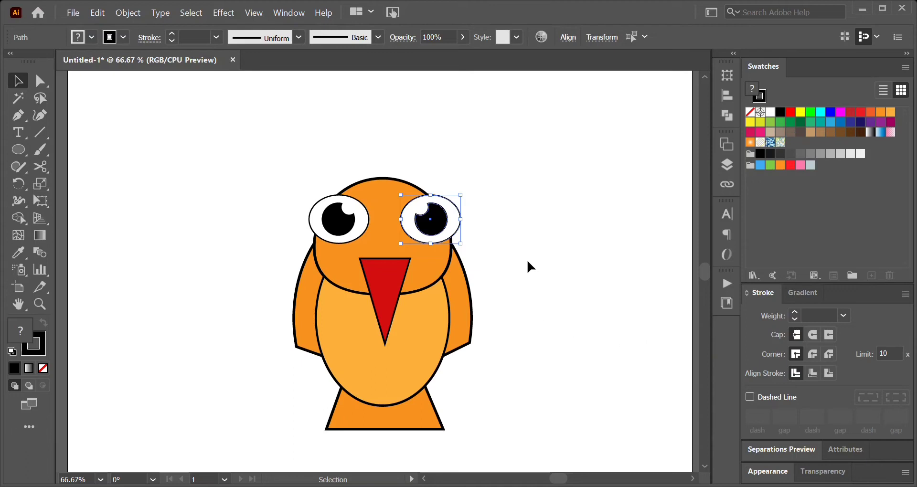
{"action": "key", "text": "Right"}
{"action": "key", "text": "Right"}
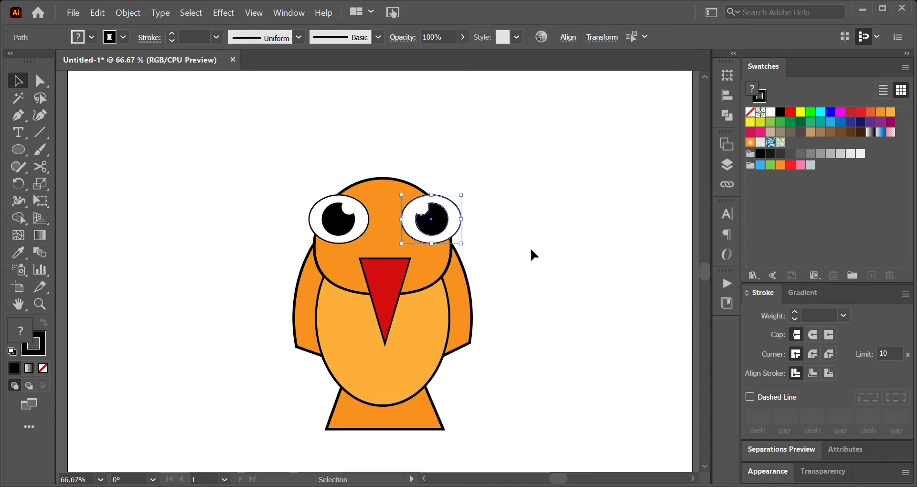
{"action": "key", "text": "Right"}
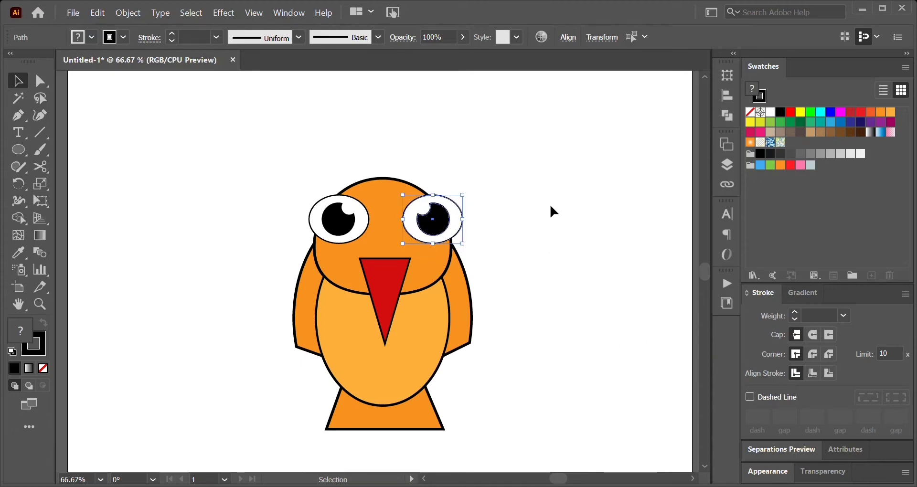
{"action": "left_click", "coordinate": [549, 205]}
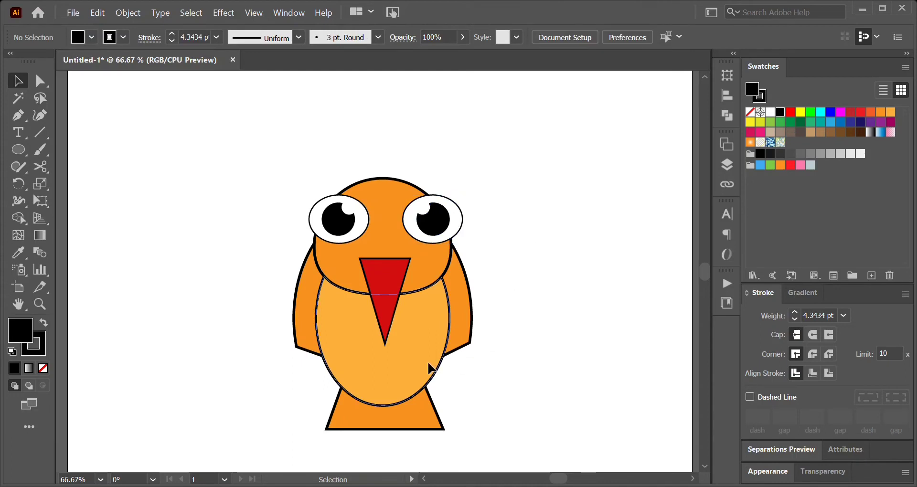
Draw a tall vertical line in the empty area left of the bird and give its stroke the head's orange with the Eyedropper.
{"action": "left_click", "coordinate": [344, 339]}
{"action": "left_click", "coordinate": [39, 132]}
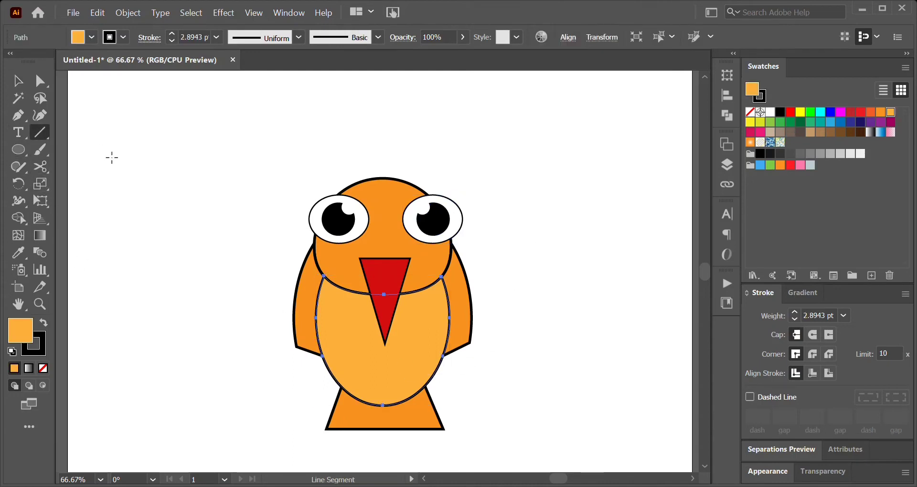
{"action": "left_click_drag", "start_coordinate": [85, 160], "coordinate": [114, 405]}
{"action": "key", "text": "v"}
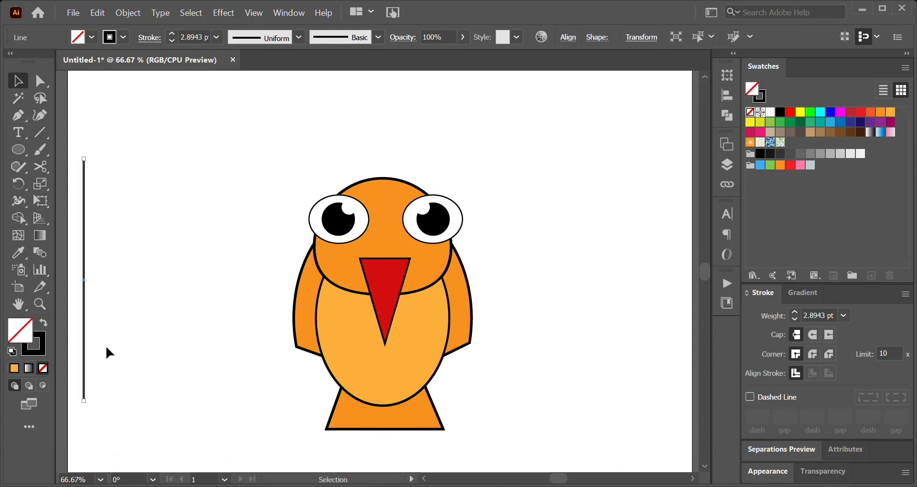
{"action": "key", "text": "i"}
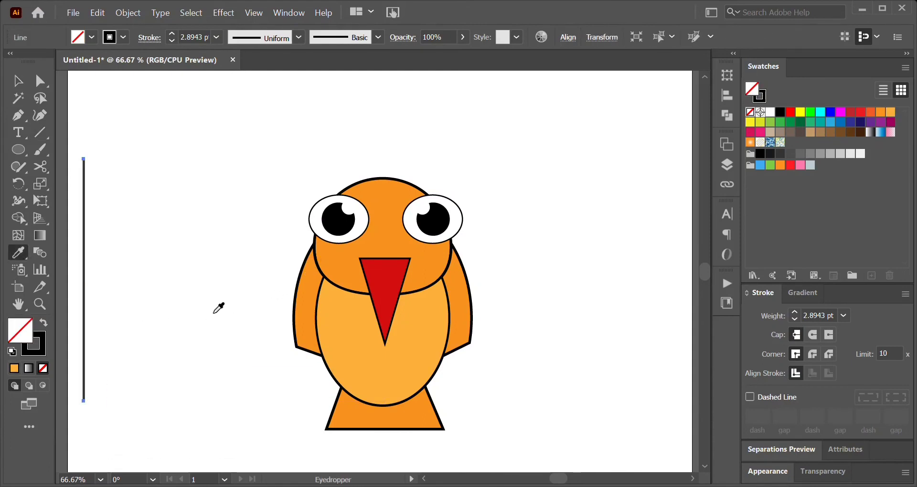
{"action": "left_click", "coordinate": [39, 356]}
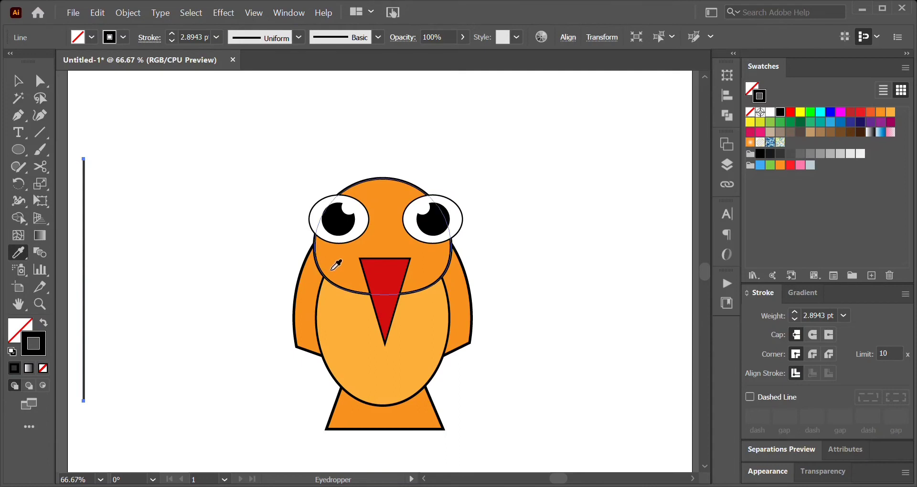
{"action": "left_click", "coordinate": [334, 256], "text": "shift"}
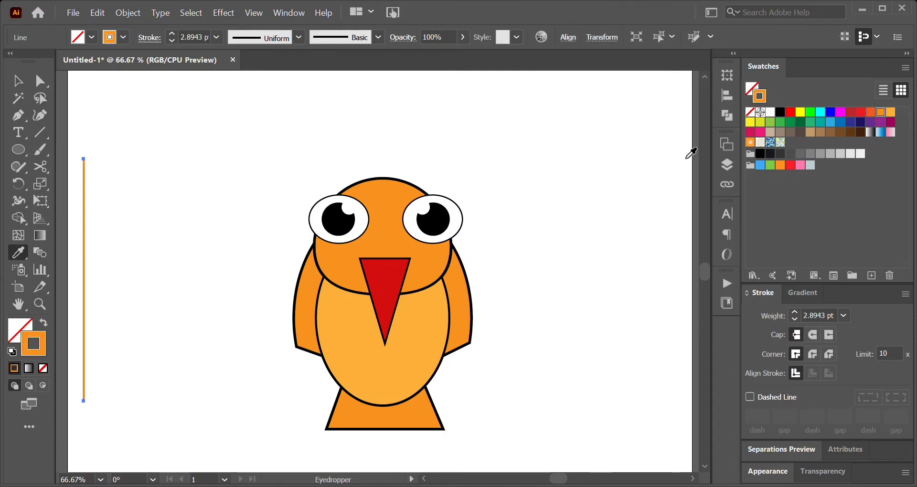
{"action": "key", "text": "v"}
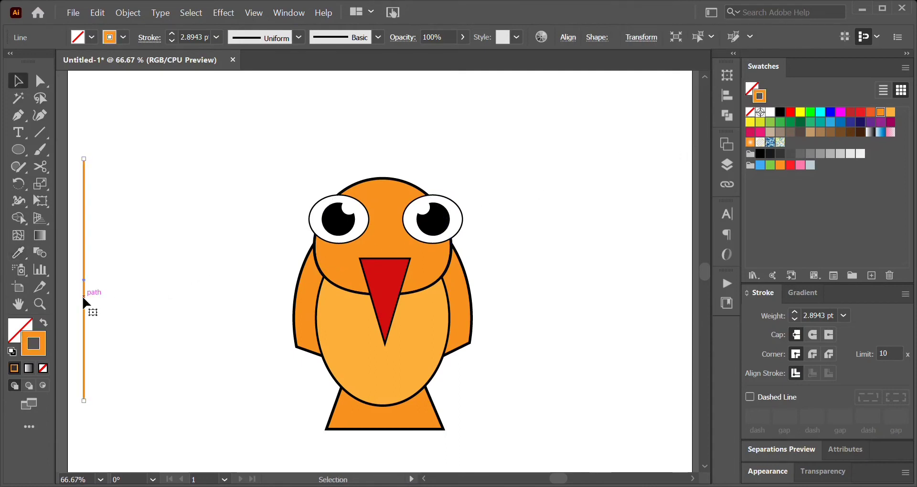
Duplicate the orange line a short distance to its right and repeat the duplication to build a row of 19 evenly spaced stripes.
{"action": "mouse_move", "coordinate": [87, 301]}
{"action": "left_mouse_down"}
{"action": "mouse_move", "coordinate": [102, 307]}
{"action": "mouse_move", "coordinate": [94, 302]}
{"action": "left_mouse_up"}
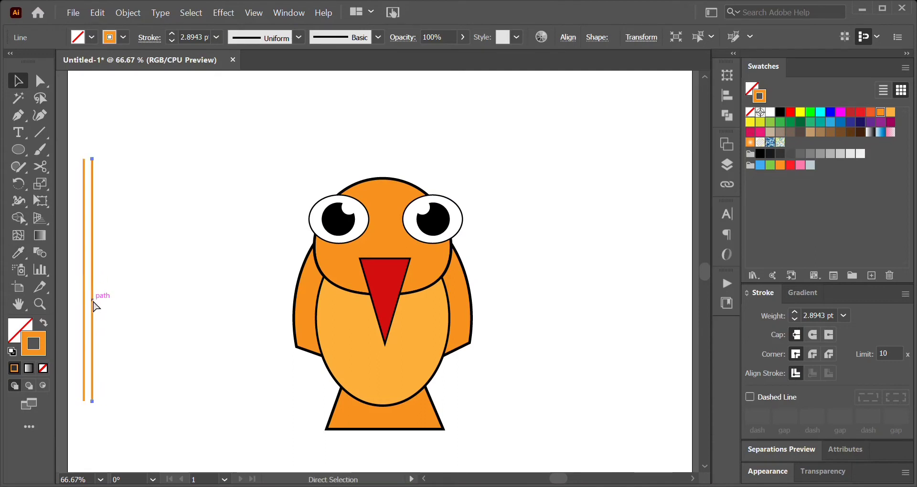
{"action": "key", "text": "ctrl+d"}
{"action": "key", "text": "ctrl+d"}
{"action": "key", "text": "ctrl+d"}
{"action": "key", "text": "ctrl+d"}
{"action": "key", "text": "ctrl+d"}
{"action": "key", "text": "ctrl+d"}
{"action": "key", "text": "ctrl+d"}
{"action": "key", "text": "ctrl+d"}
{"action": "key", "text": "ctrl+d"}
{"action": "key", "text": "ctrl+d"}
{"action": "key", "text": "ctrl+d"}
{"action": "key", "text": "ctrl+d"}
{"action": "key", "text": "ctrl+d"}
{"action": "key", "text": "ctrl+d"}
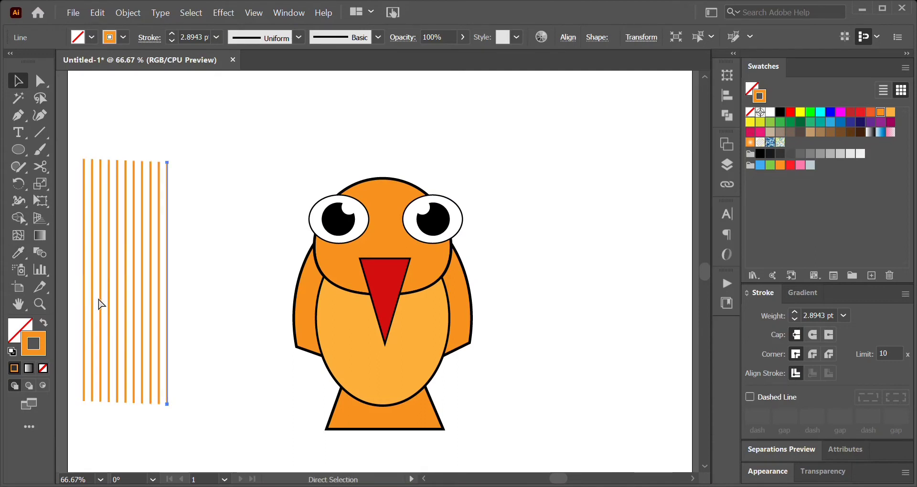
{"action": "key", "text": "ctrl+d"}
{"action": "key", "text": "ctrl+d"}
{"action": "key", "text": "ctrl+d"}
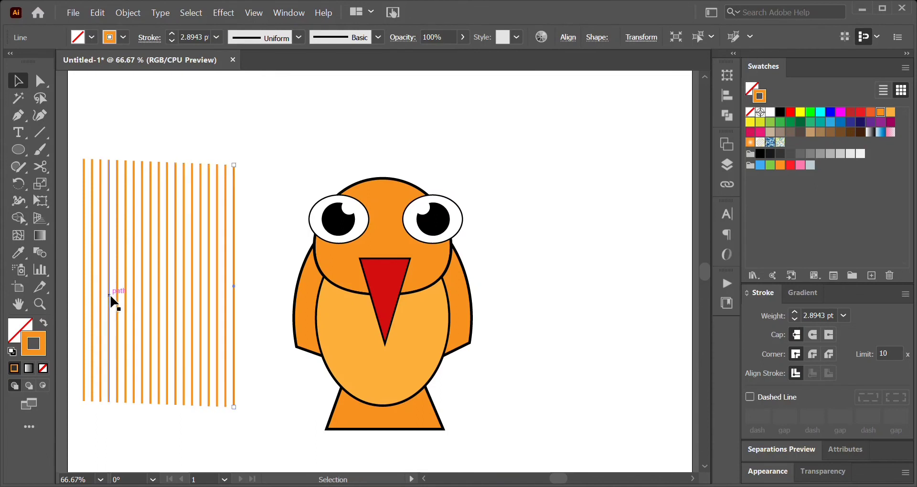
Place a copy of the light orange belly shape over the stripes and use it as their clipping mask.
{"action": "left_click", "coordinate": [340, 338]}
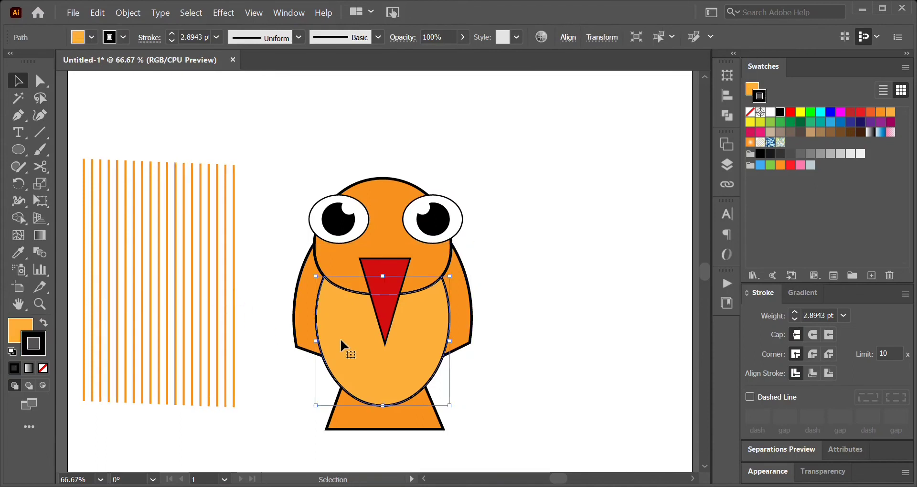
{"action": "key", "text": "a"}
{"action": "key", "text": "ctrl+c"}
{"action": "key", "text": "ctrl+v"}
{"action": "key", "text": "v"}
{"action": "left_click_drag", "start_coordinate": [360, 289], "coordinate": [138, 310]}
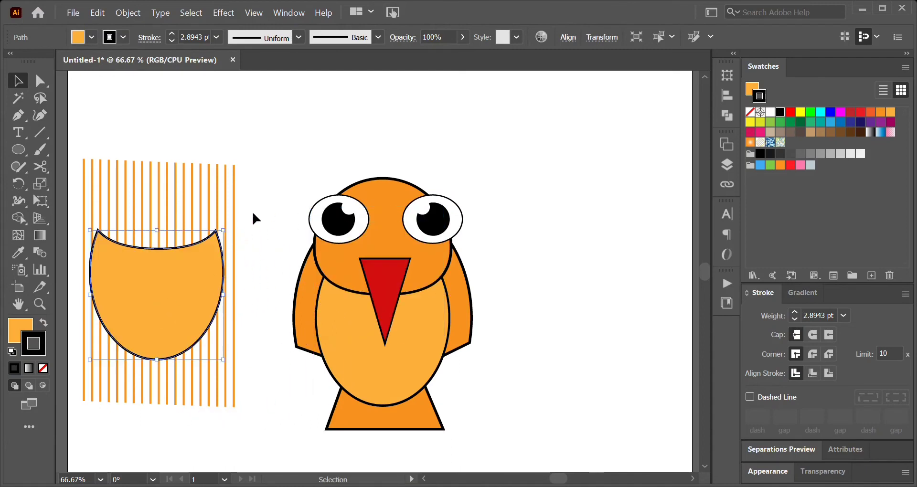
{"action": "mouse_move", "coordinate": [252, 212]}
{"action": "left_mouse_down"}
{"action": "mouse_move", "coordinate": [137, 348]}
{"action": "mouse_move", "coordinate": [79, 359]}
{"action": "left_mouse_up"}
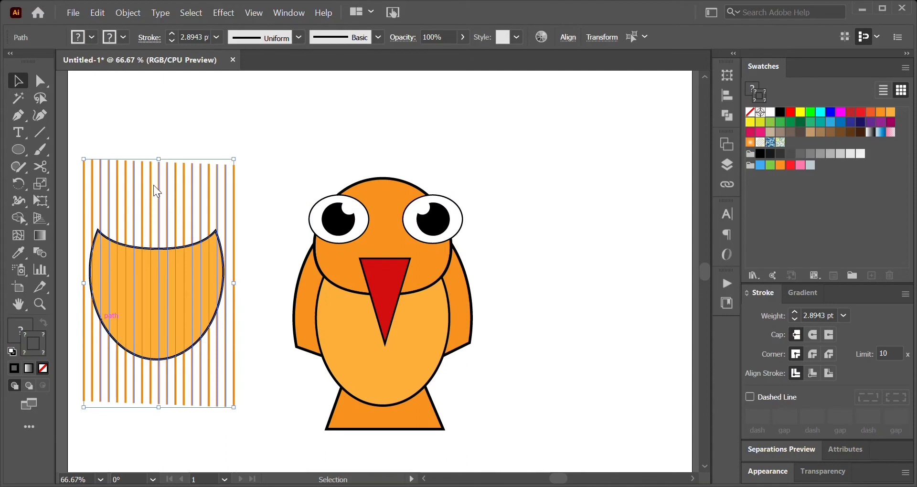
{"action": "key", "text": "ctrl+7"}
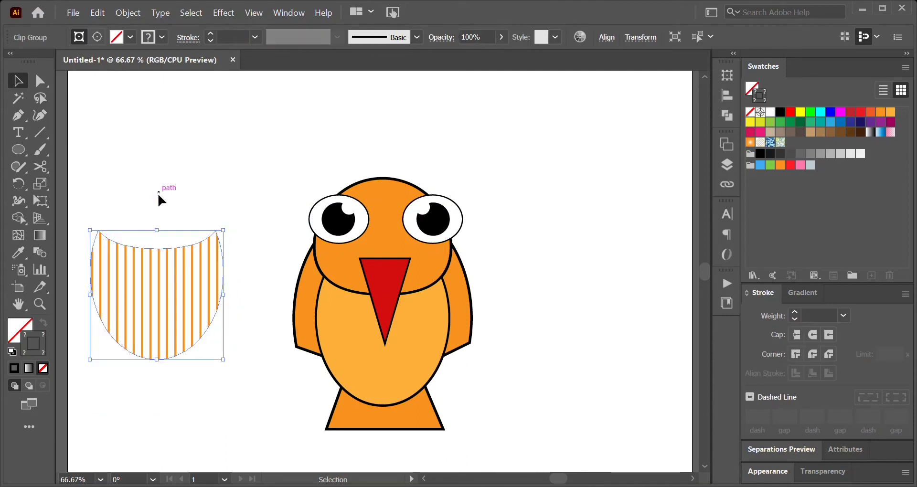
Fit the clipped stripes exactly over the bird's belly and send them backward behind the red beak.
{"action": "left_click_drag", "start_coordinate": [139, 288], "coordinate": [166, 319]}
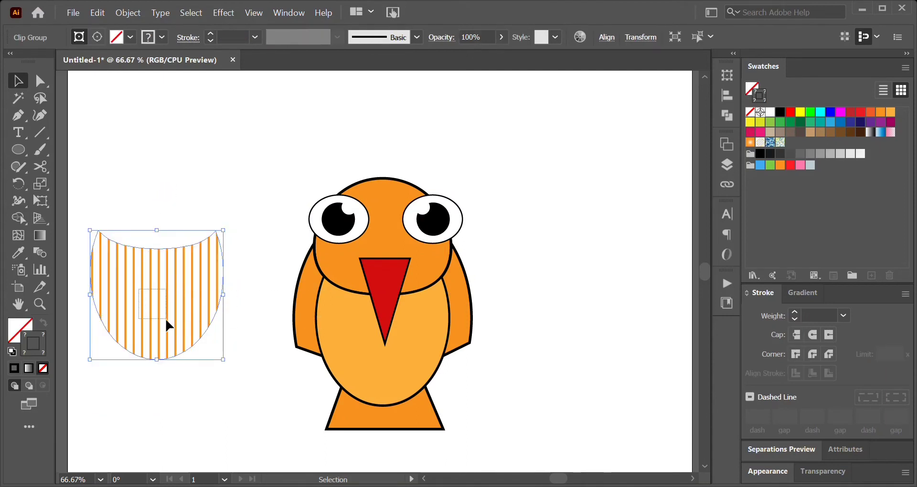
{"action": "left_click_drag", "start_coordinate": [185, 359], "coordinate": [407, 403]}
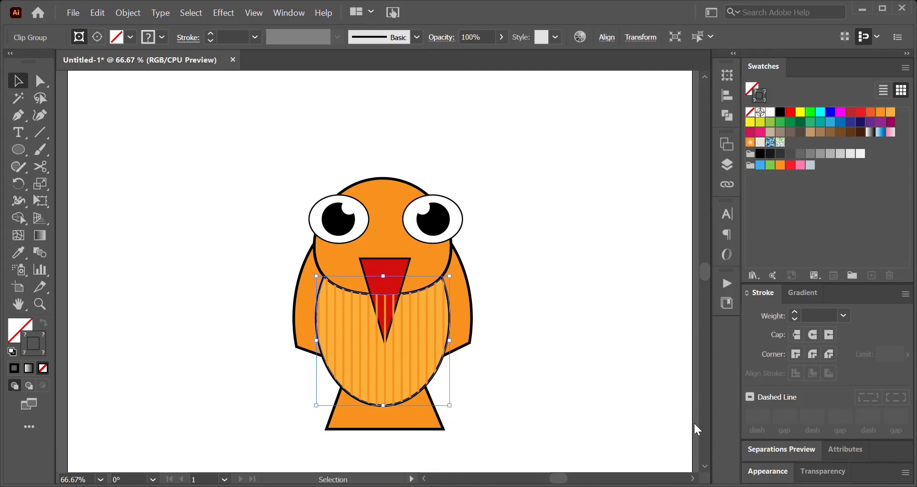
{"action": "key", "text": "a"}
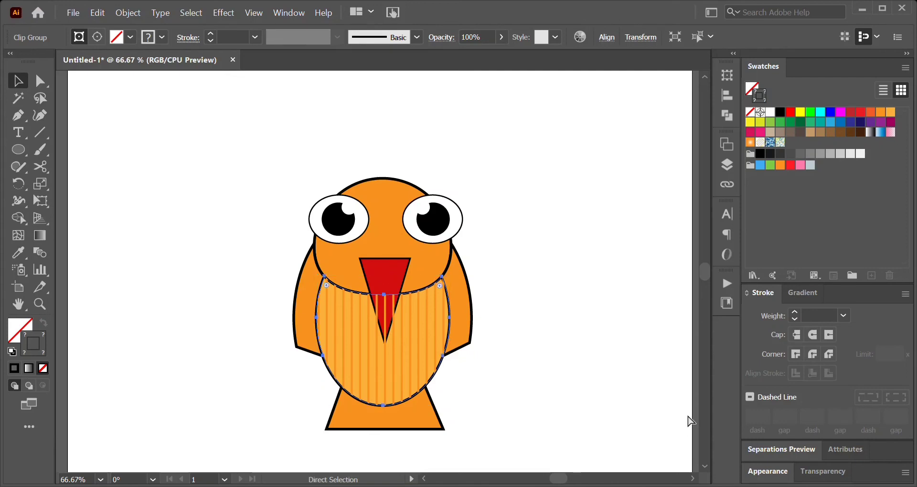
{"action": "key", "text": "ctrl+bracketleft"}
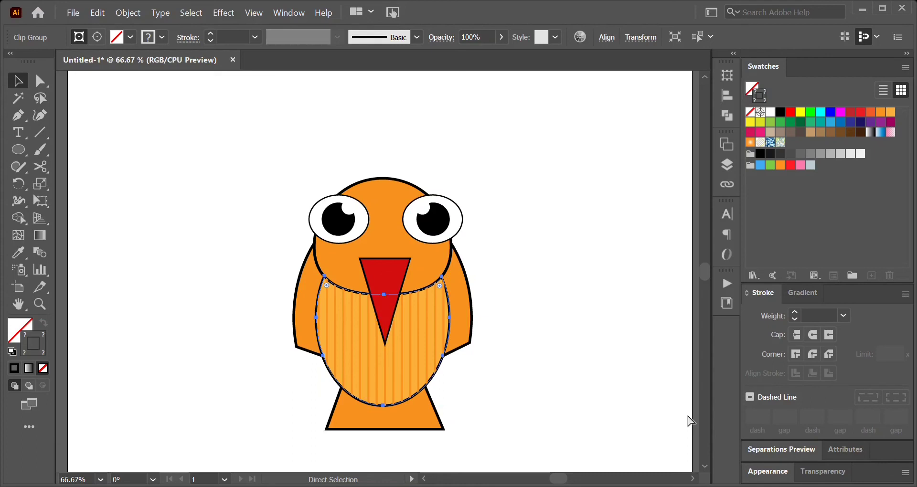
Try to shrink the light orange belly shape slightly about its centre.
{"action": "key", "text": "v"}
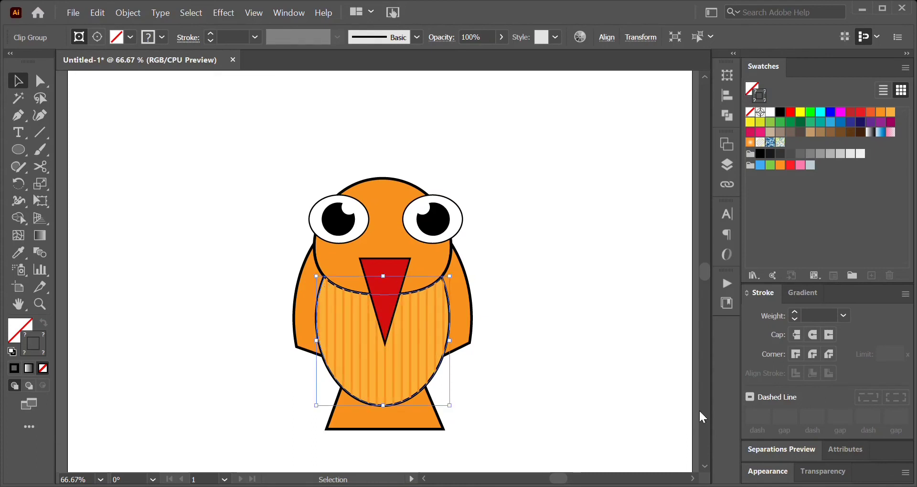
{"action": "left_click", "coordinate": [602, 266]}
{"action": "scroll", "coordinate": [599, 267], "scroll_direction": "down", "scroll_amount": 2}
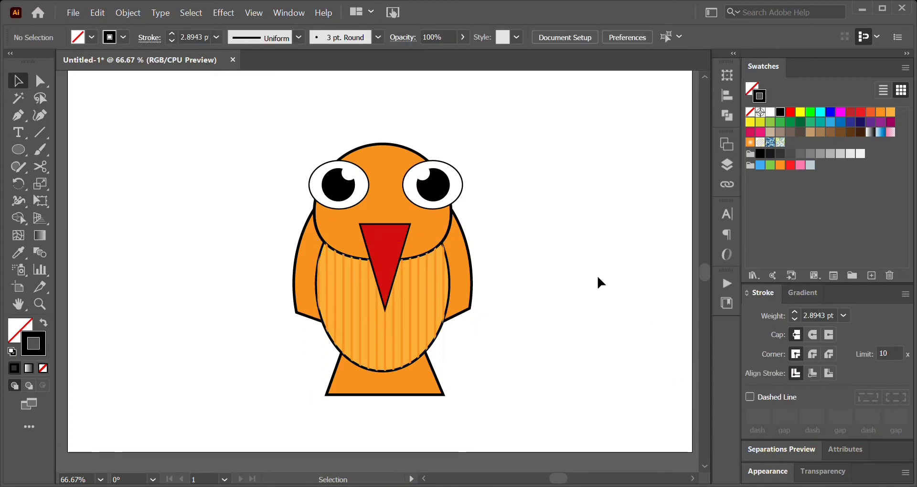
{"action": "key", "text": "ctrl+equal"}
{"action": "key", "text": "ctrl+equal"}
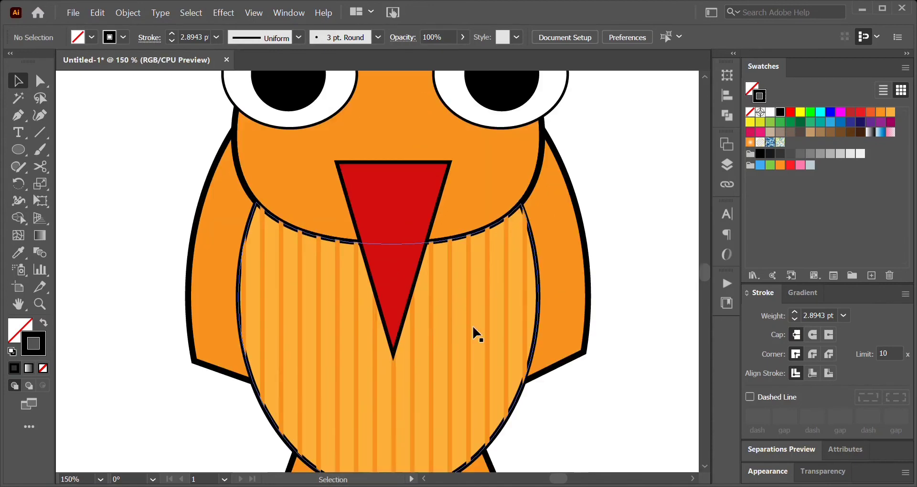
{"action": "left_click", "coordinate": [433, 338]}
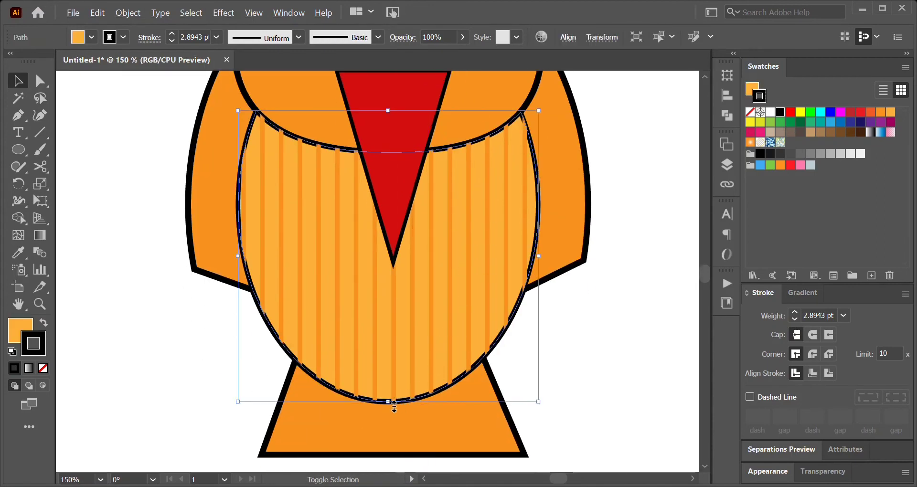
{"action": "left_click_drag", "start_coordinate": [394, 406], "coordinate": [394, 402]}
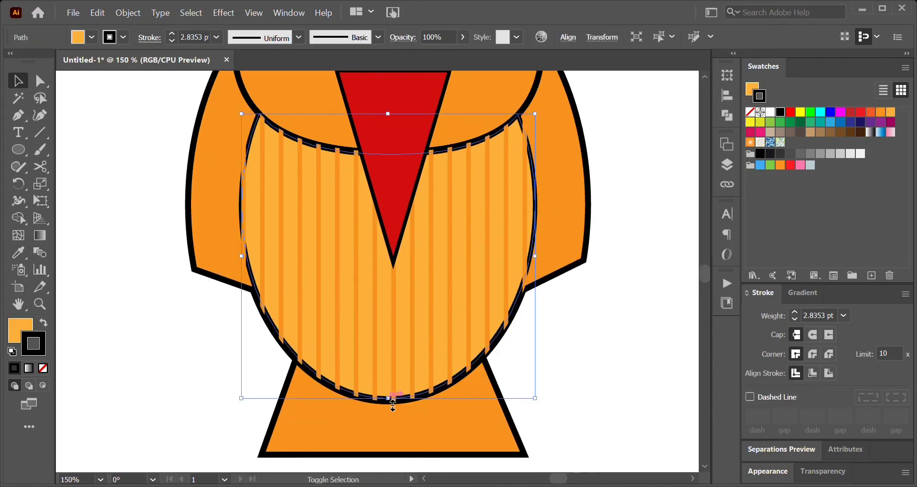
{"action": "key", "text": "ctrl+z"}
{"action": "left_click", "coordinate": [530, 377]}
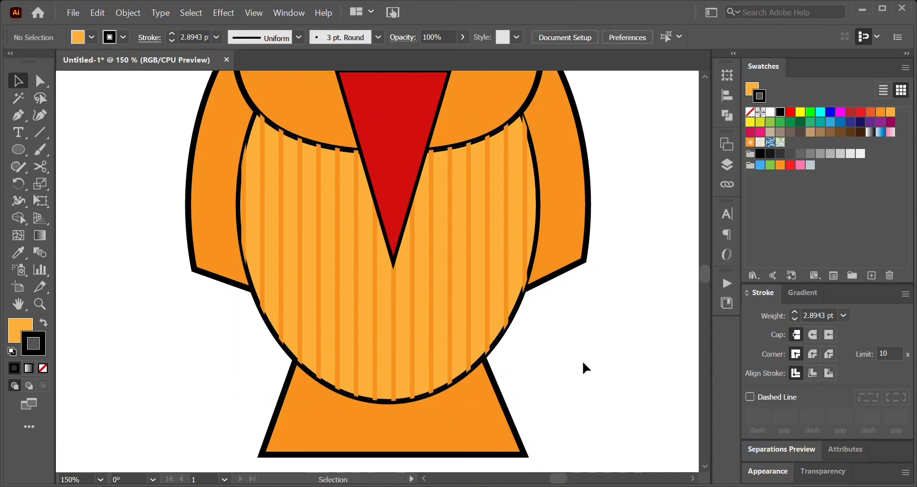
Shrink the clipped stripes group slightly about its centre so it fits inside the belly's black outline.
{"action": "left_click", "coordinate": [473, 351]}
{"action": "left_click_drag", "start_coordinate": [399, 409], "coordinate": [403, 401]}
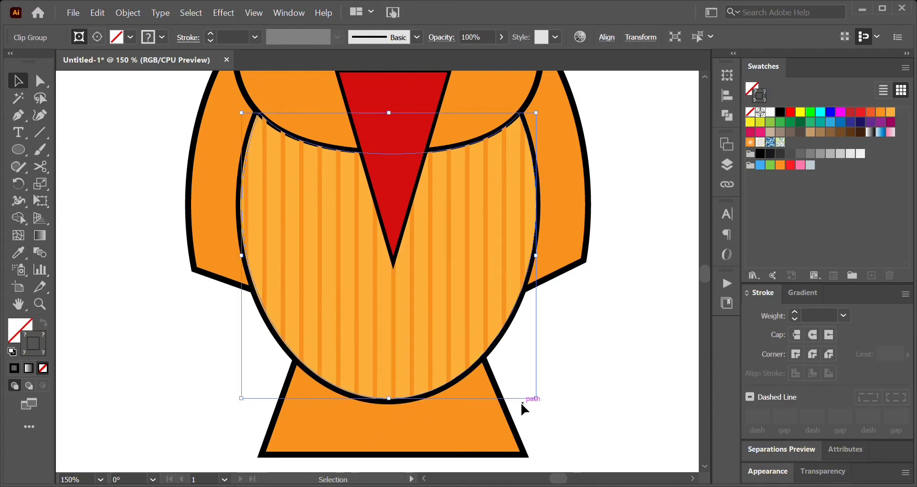
{"action": "key", "text": "ctrl+minus"}
{"action": "key", "text": "ctrl+minus"}
{"action": "key", "text": "ctrl+minus"}
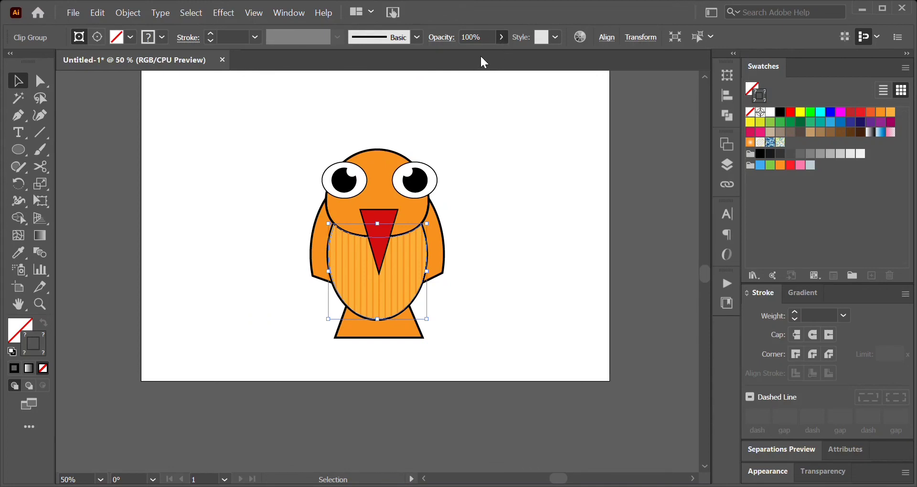
{"action": "left_click", "coordinate": [485, 135]}
{"action": "scroll", "coordinate": [486, 160], "scroll_direction": "up", "scroll_amount": 2}
{"action": "scroll", "coordinate": [482, 166], "scroll_direction": "down", "scroll_amount": 2}
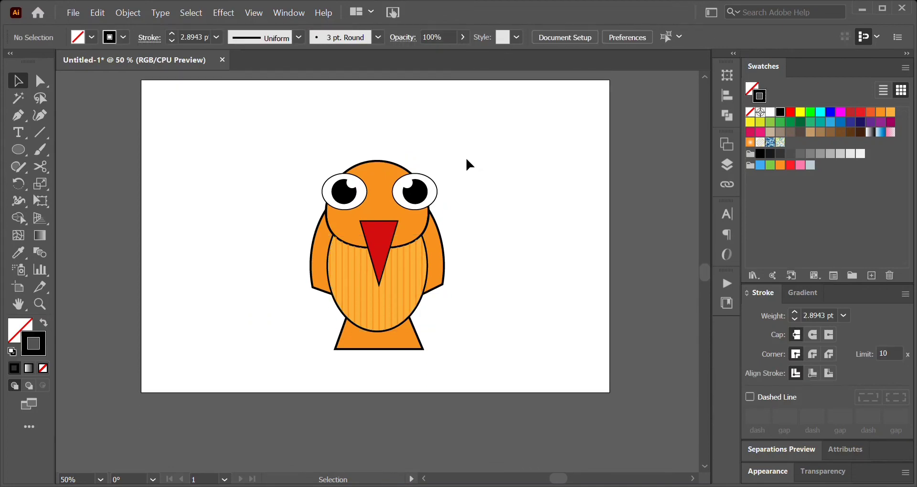
Set the stroke weight of all the bird's parts to 4 pt.
{"action": "scroll", "coordinate": [465, 157], "scroll_direction": "up", "scroll_amount": 1}
{"action": "left_click_drag", "start_coordinate": [257, 171], "coordinate": [536, 401]}
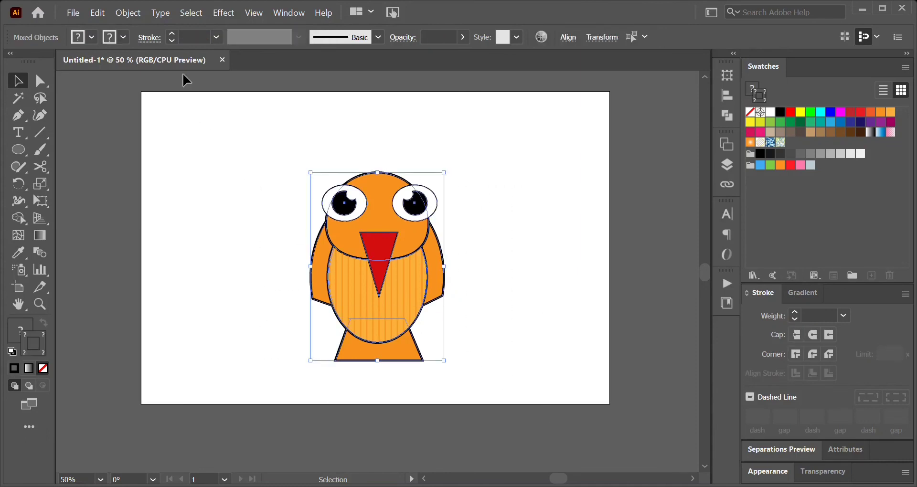
{"action": "left_click", "coordinate": [171, 34]}
{"action": "left_click", "coordinate": [171, 34]}
{"action": "left_click", "coordinate": [170, 34]}
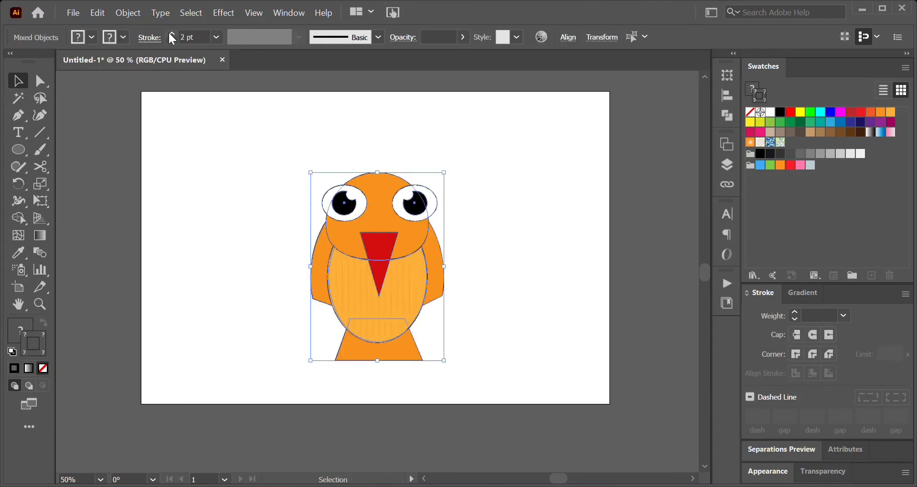
{"action": "left_click", "coordinate": [170, 34]}
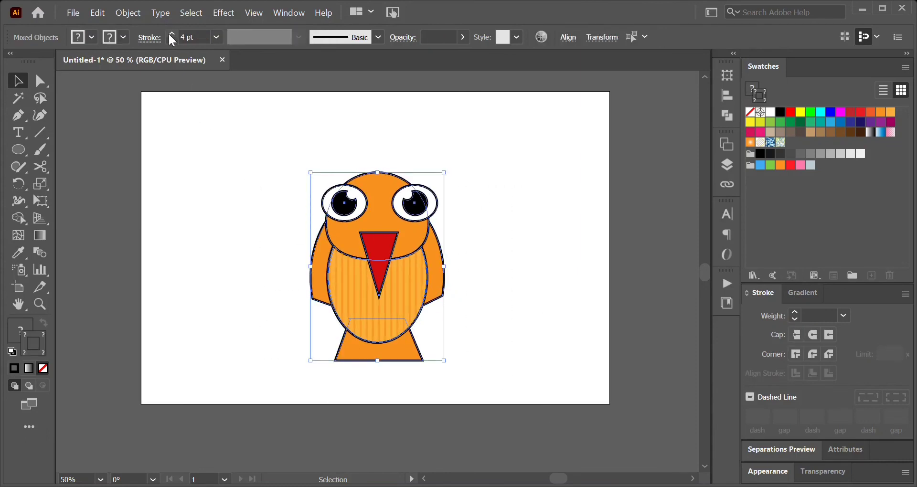
{"action": "left_click", "coordinate": [227, 199]}
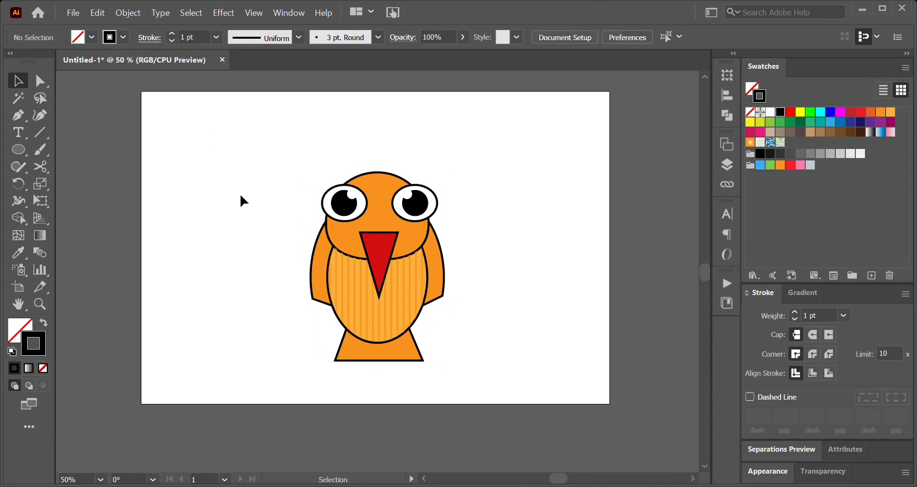
Move the whole bird up and into the left half of the artboard.
{"action": "left_click_drag", "start_coordinate": [269, 132], "coordinate": [501, 386]}
{"action": "left_click_drag", "start_coordinate": [390, 298], "coordinate": [317, 275]}
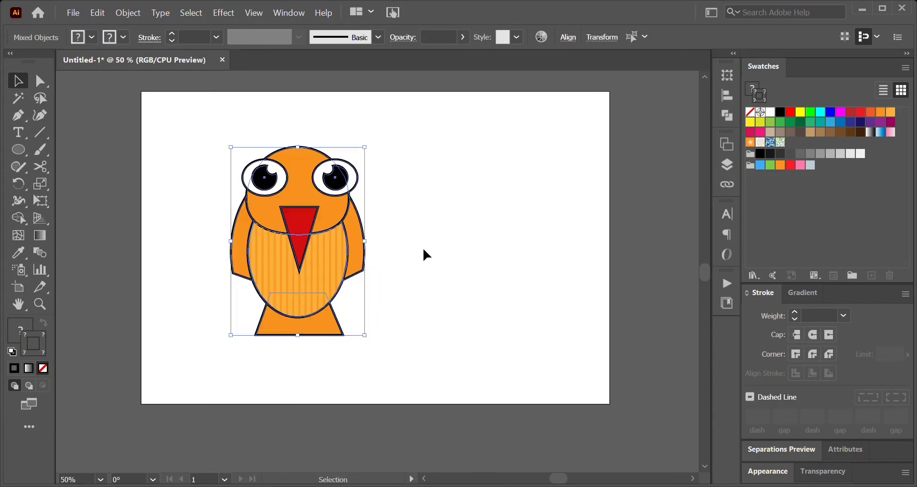
{"action": "left_click", "coordinate": [115, 199]}
{"action": "left_click", "coordinate": [16, 154]}
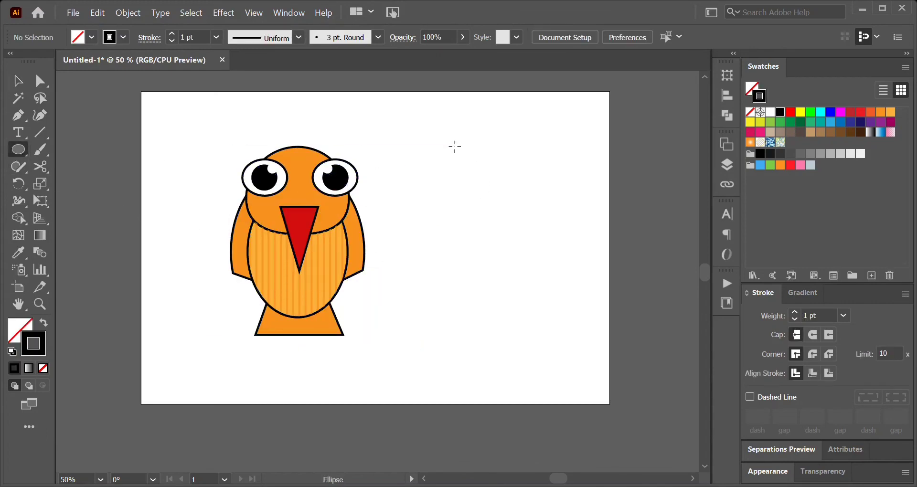
{"action": "mouse_move", "coordinate": [448, 139]}
{"action": "left_mouse_down"}
{"action": "mouse_move", "coordinate": [492, 213]}
{"action": "mouse_move", "coordinate": [479, 203]}
{"action": "left_mouse_up"}
{"action": "key", "text": "Delete"}
Draw a tall rectangle larger than the bird in the empty area to its right and place it centred behind the bird.
{"action": "key", "text": "m"}
{"action": "mouse_move", "coordinate": [448, 107]}
{"action": "left_mouse_down"}
{"action": "mouse_move", "coordinate": [617, 343]}
{"action": "mouse_move", "coordinate": [619, 368]}
{"action": "mouse_move", "coordinate": [639, 382]}
{"action": "left_mouse_up"}
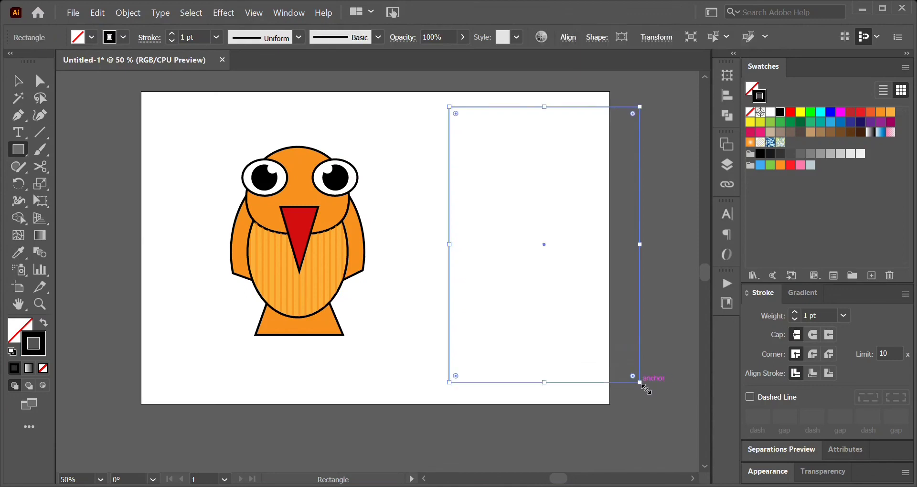
{"action": "key", "text": "b"}
{"action": "key", "text": "v"}
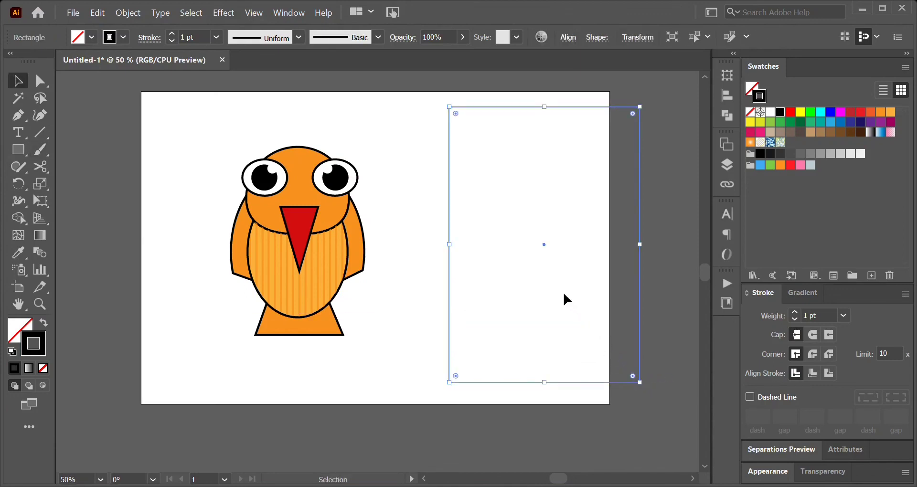
{"action": "left_click", "coordinate": [437, 292]}
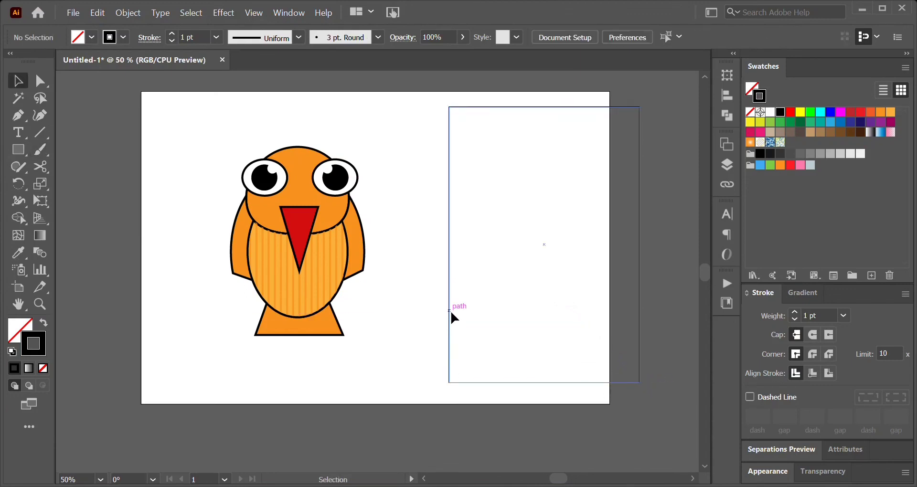
{"action": "left_click_drag", "start_coordinate": [450, 311], "coordinate": [205, 305]}
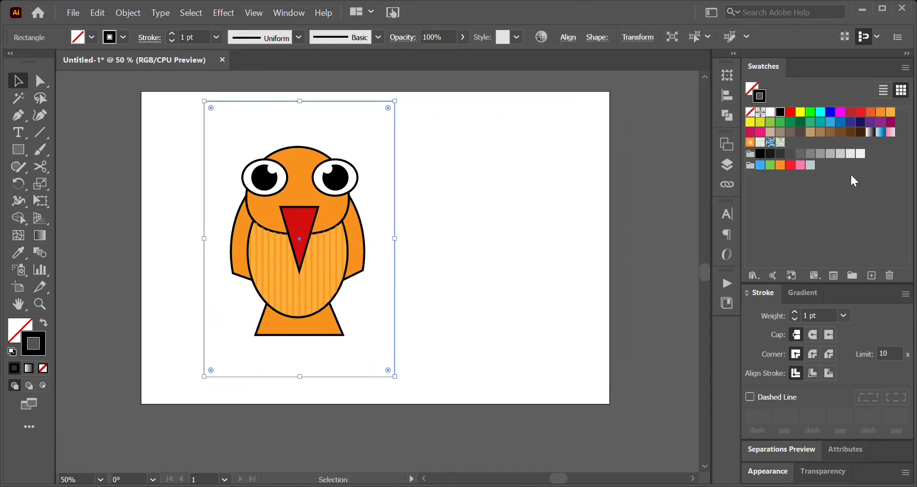
Give the background rectangle a light gray stroke and a medium gray fill from the grayscale swatches.
{"action": "left_click", "coordinate": [842, 155]}
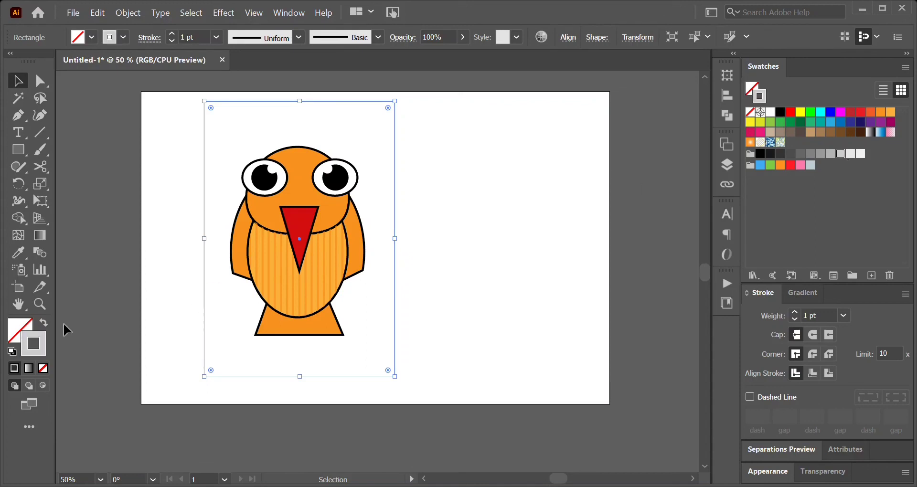
{"action": "left_click", "coordinate": [20, 332]}
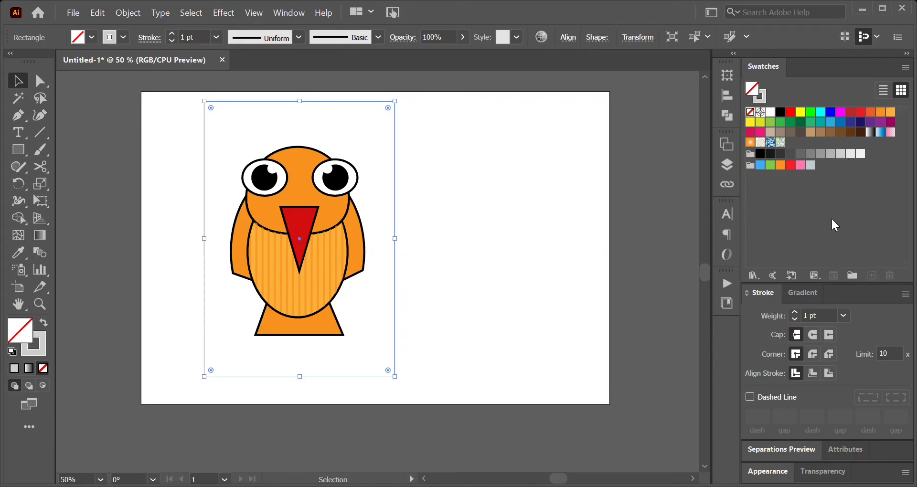
{"action": "left_click", "coordinate": [831, 153]}
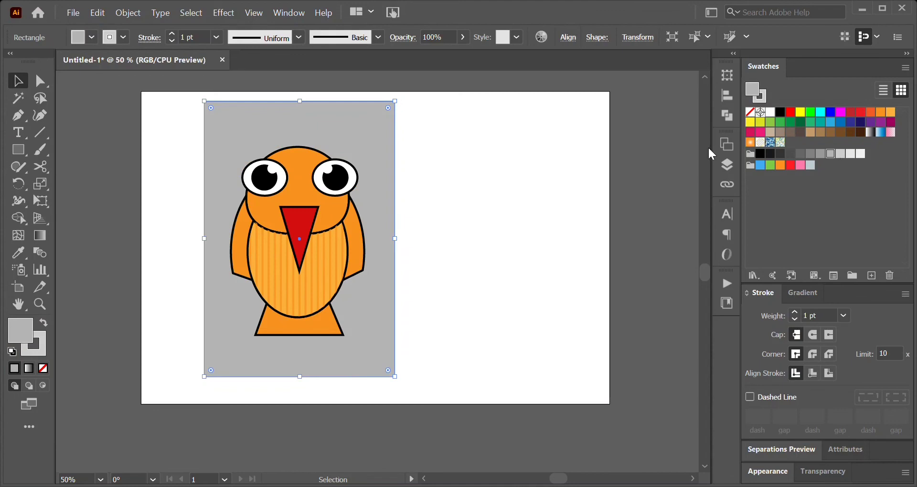
{"action": "left_click", "coordinate": [800, 154]}
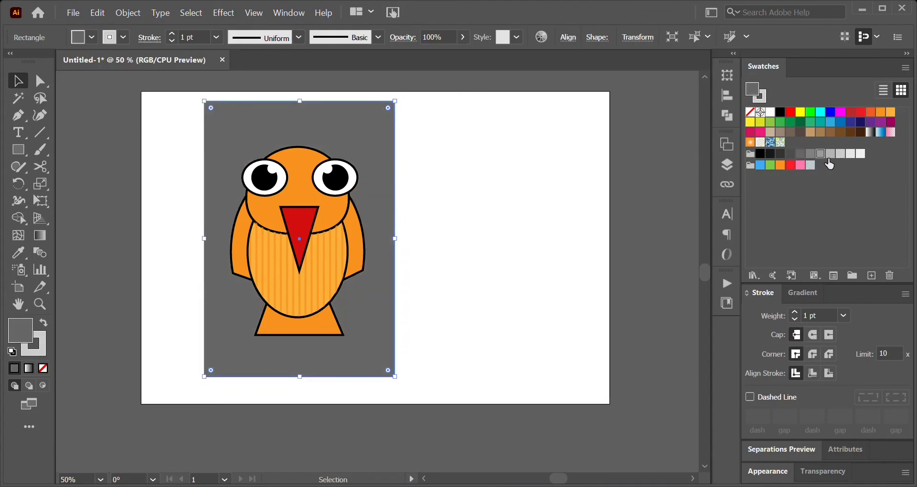
{"action": "left_click", "coordinate": [821, 153]}
{"action": "left_click", "coordinate": [534, 249]}
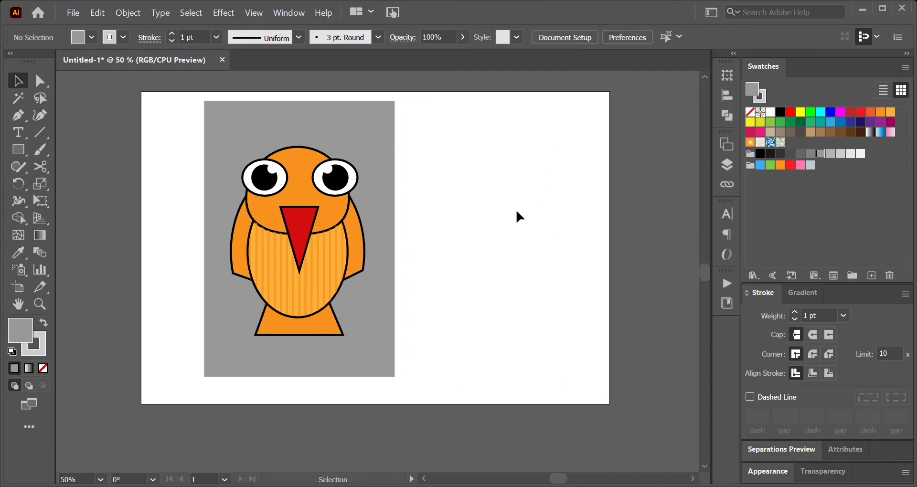
Move the bird together with its gray background rectangle to the middle of the artboard.
{"action": "left_click_drag", "start_coordinate": [424, 118], "coordinate": [316, 377]}
{"action": "mouse_move", "coordinate": [351, 352]}
{"action": "left_mouse_down"}
{"action": "mouse_move", "coordinate": [368, 351]}
{"action": "mouse_move", "coordinate": [342, 342]}
{"action": "left_mouse_up"}
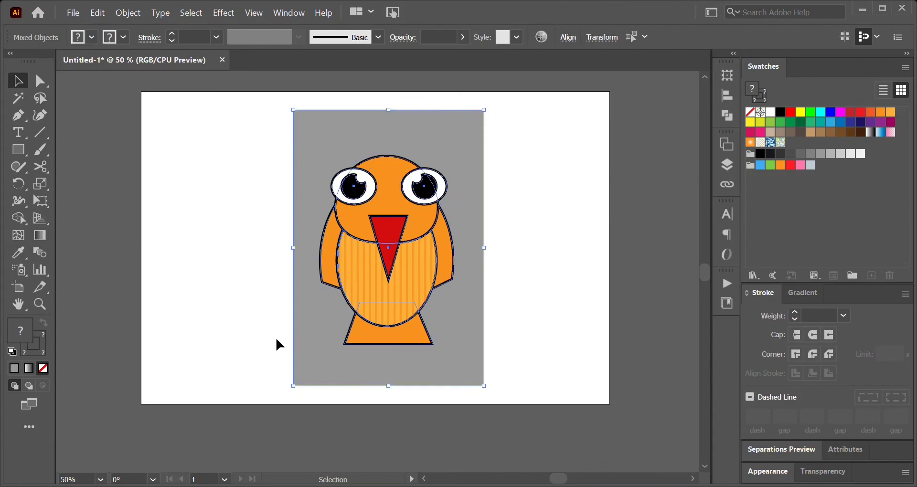
{"action": "left_click", "coordinate": [268, 337]}
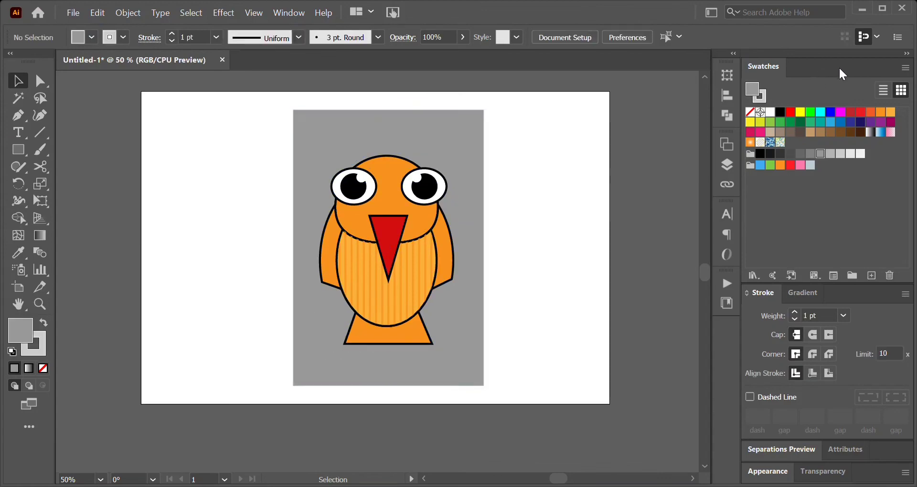